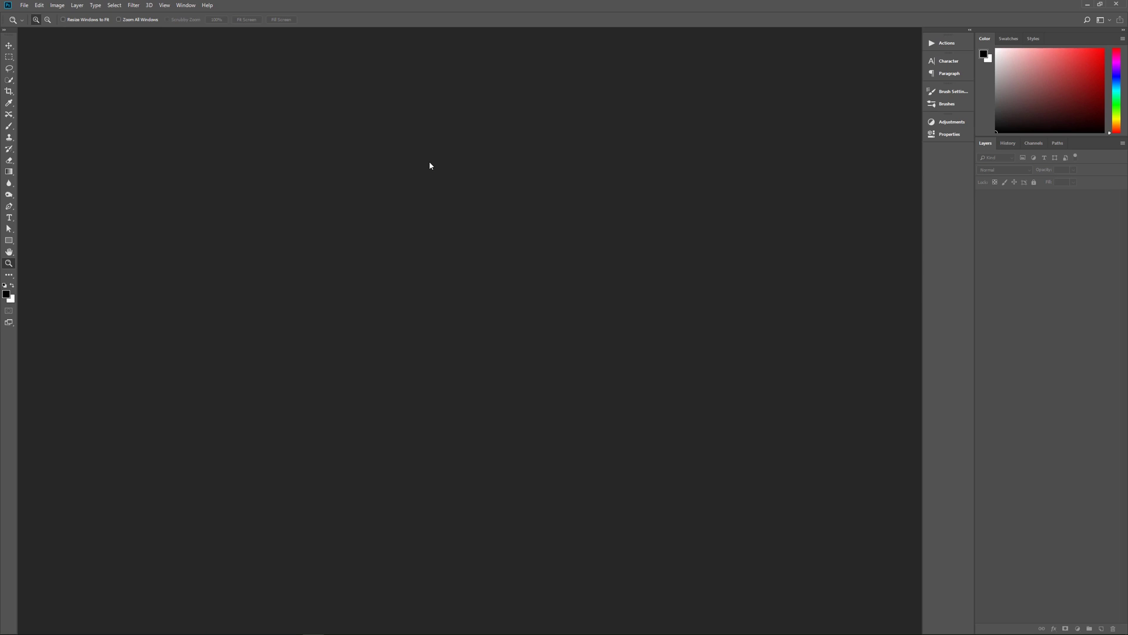
- Create a 3840 x 2160 pixel, 150 ppi RGB document named "Denim OLD WAY" with the custom blue background
key(ctrl+n)
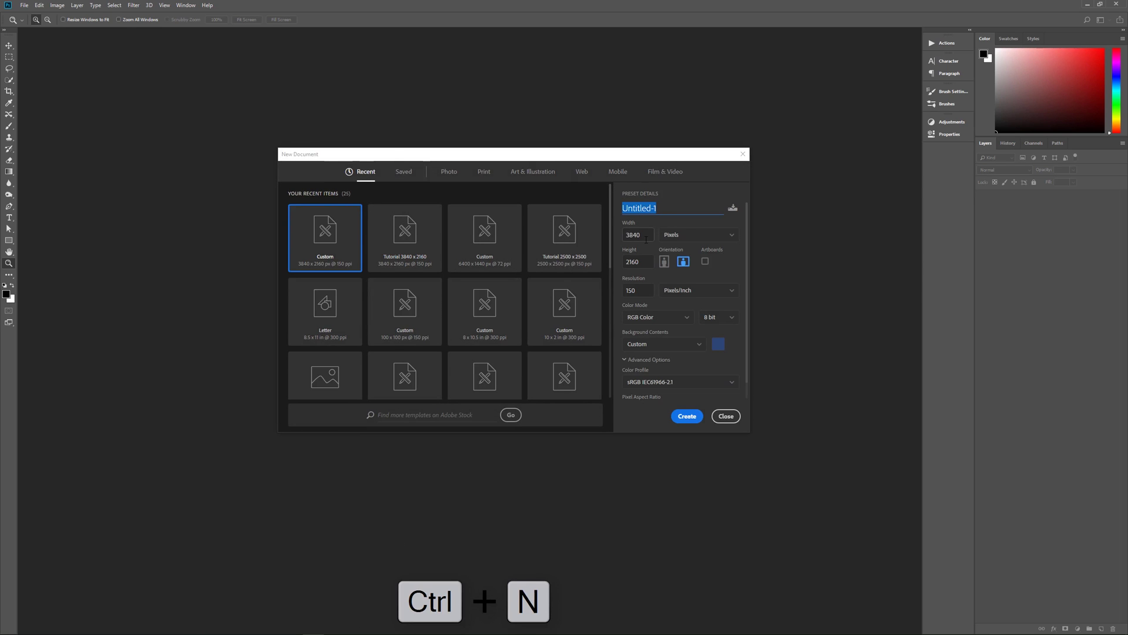
text(Deni)
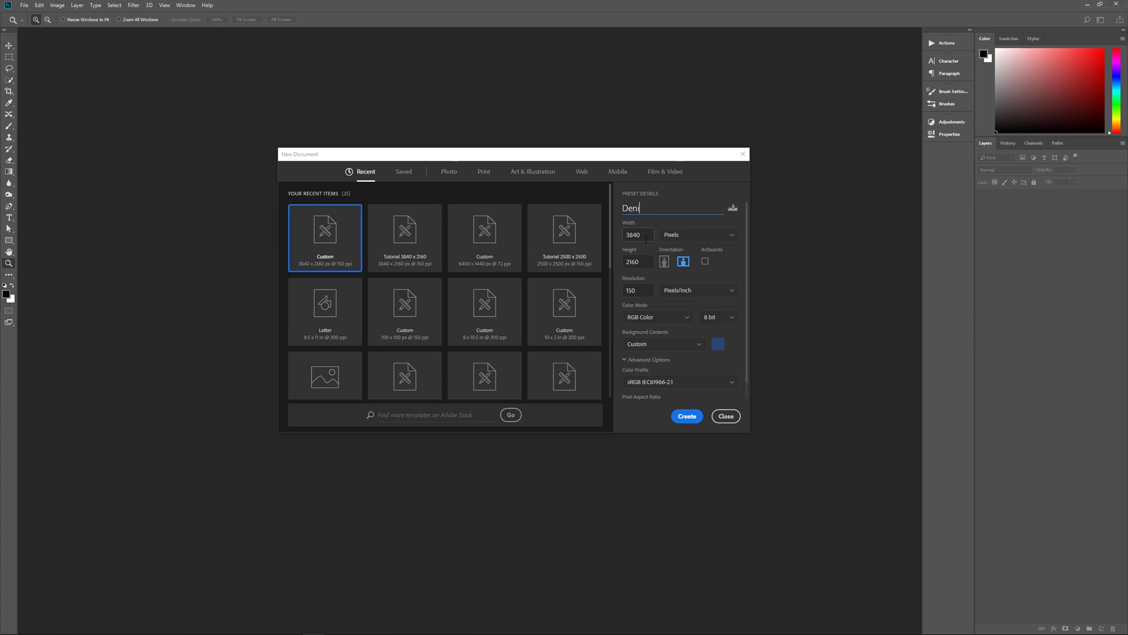
text(m OLD WAY)
scroll(723, 363, down, 1)
scroll(722, 362, down, 1)
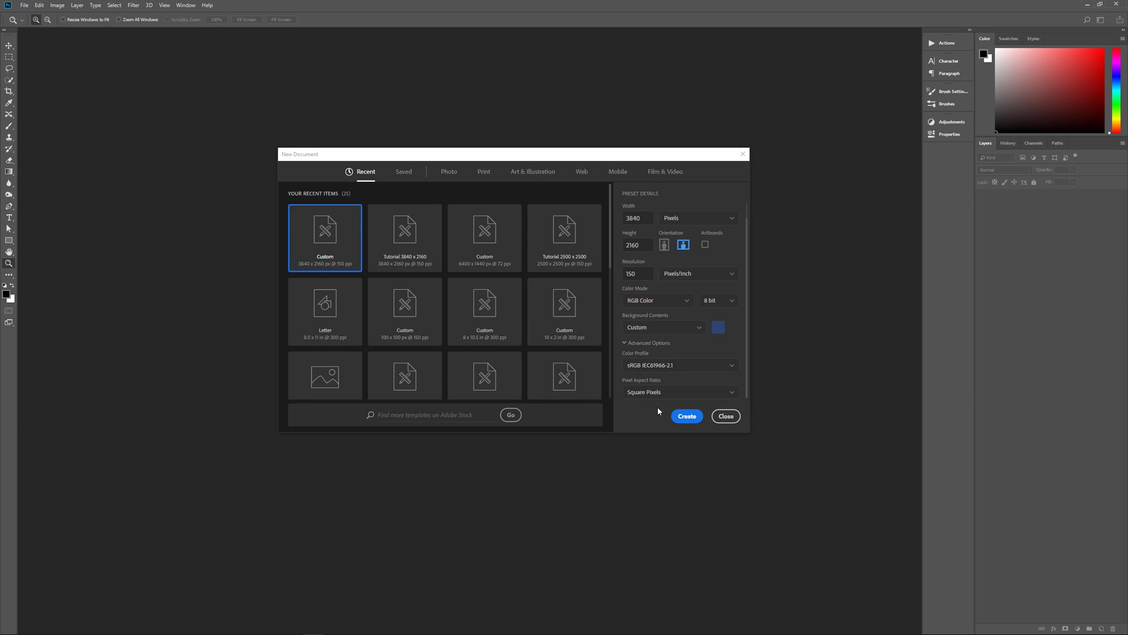
click(685, 417)
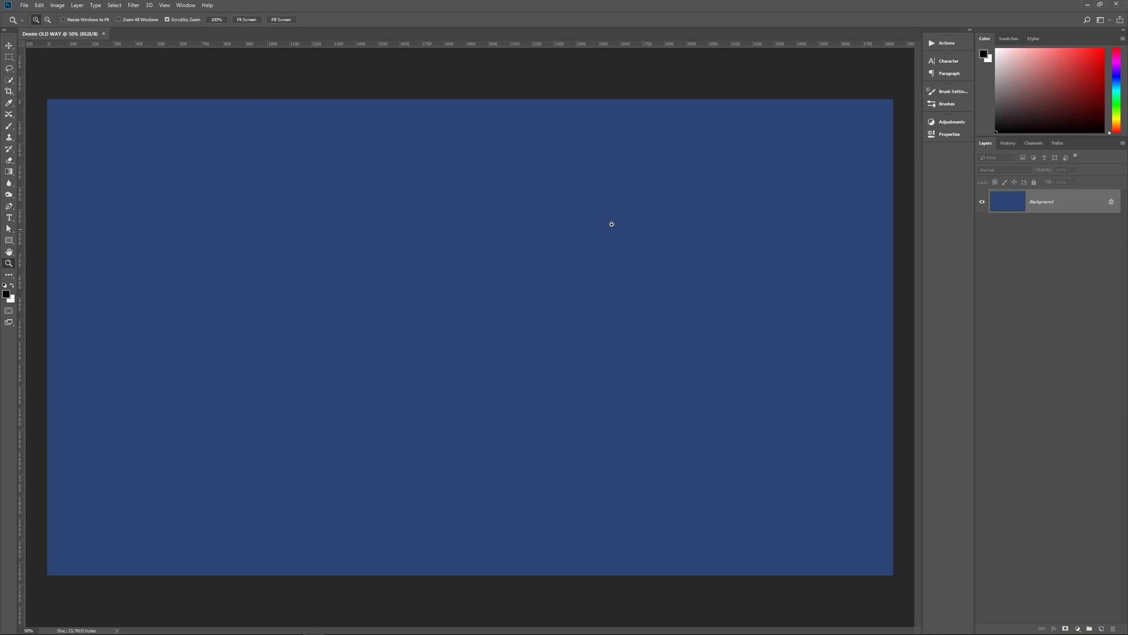
- Fill the background with white, after trying a black fill, and unlock it as a regular layer
key(alt+BackSpace)
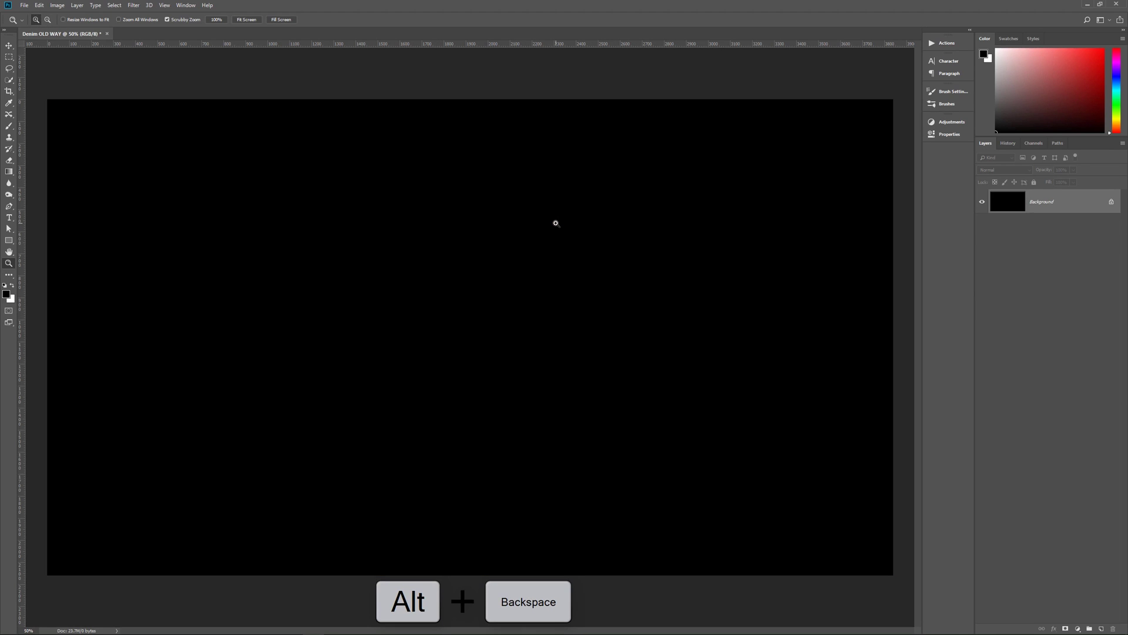
key(ctrl+BackSpace)
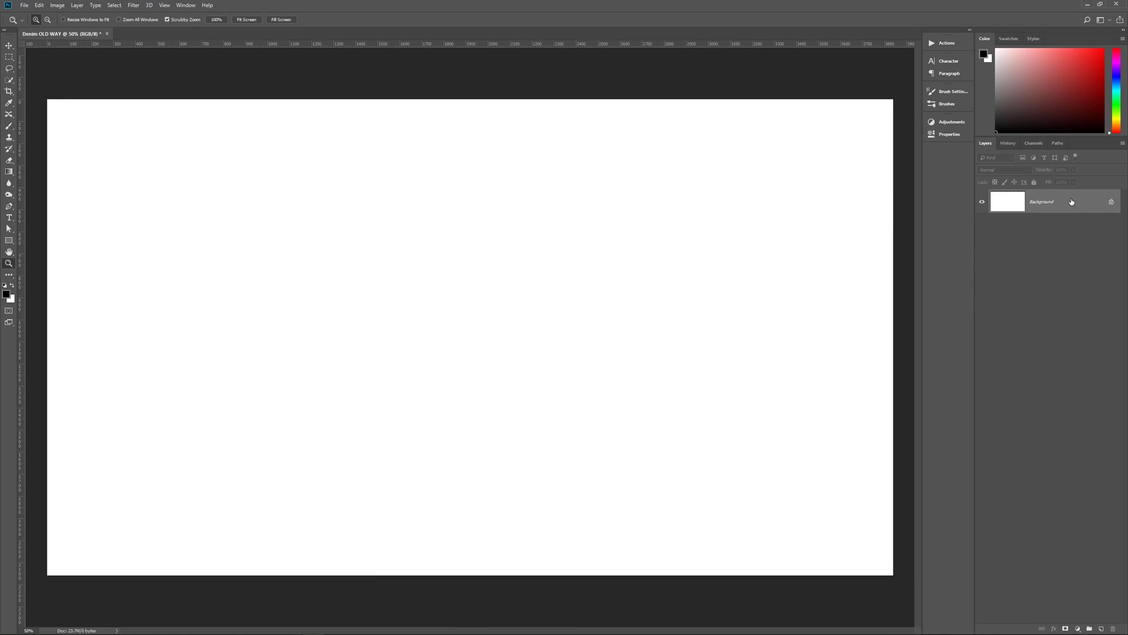
click(1111, 202)
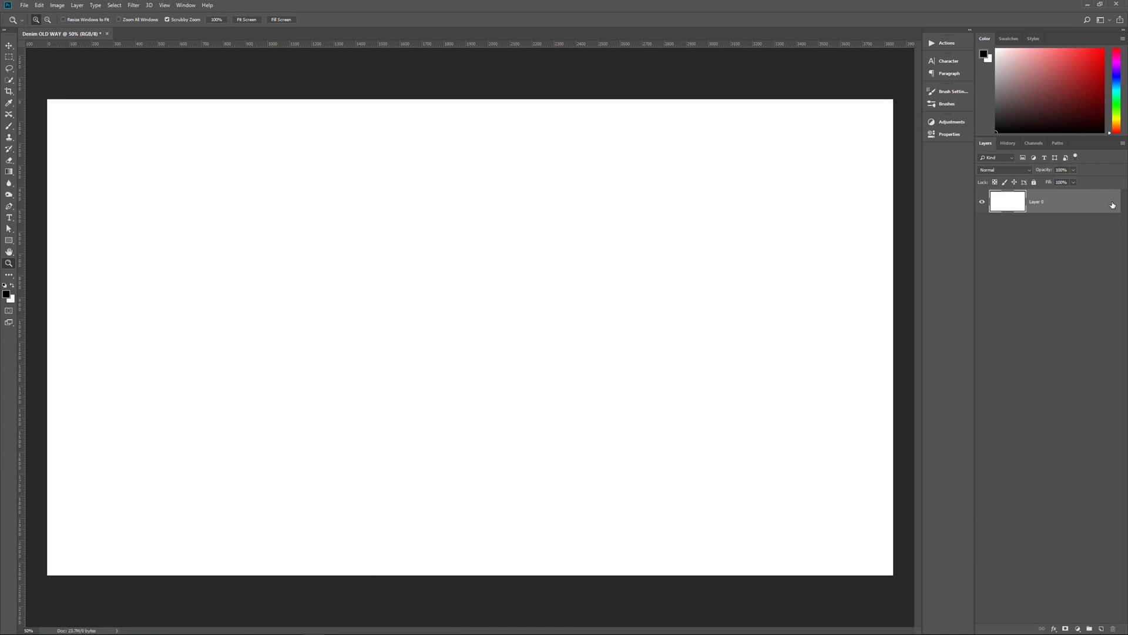
- Apply a Pattern Overlay effect to the layer using the blue denim pattern at 100% opacity and 400% scale
click(1054, 629)
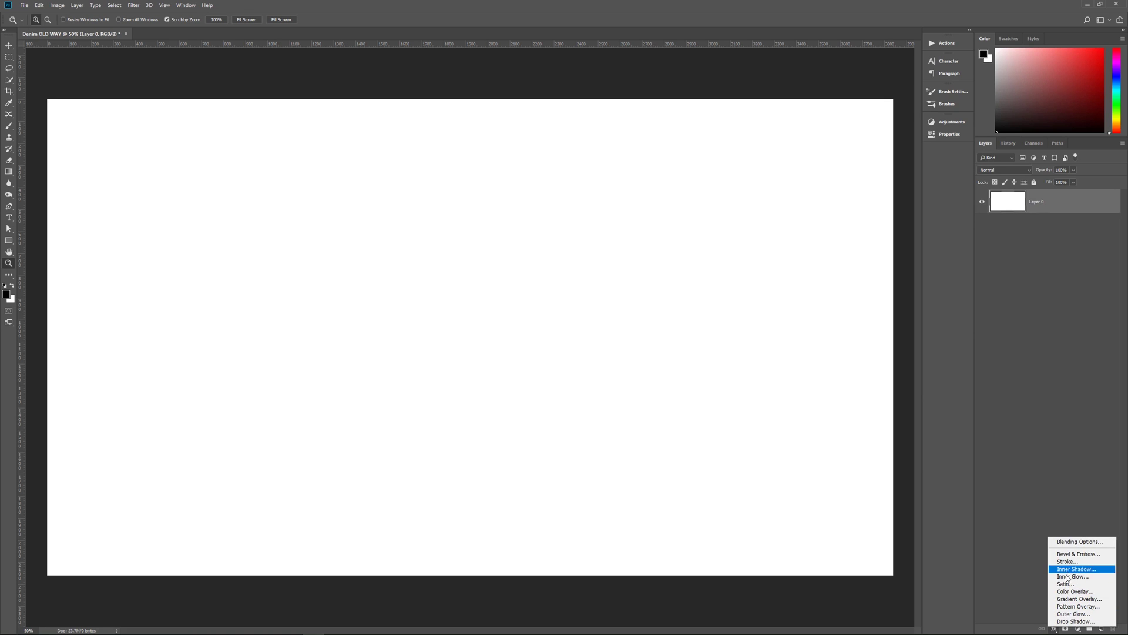
click(1078, 606)
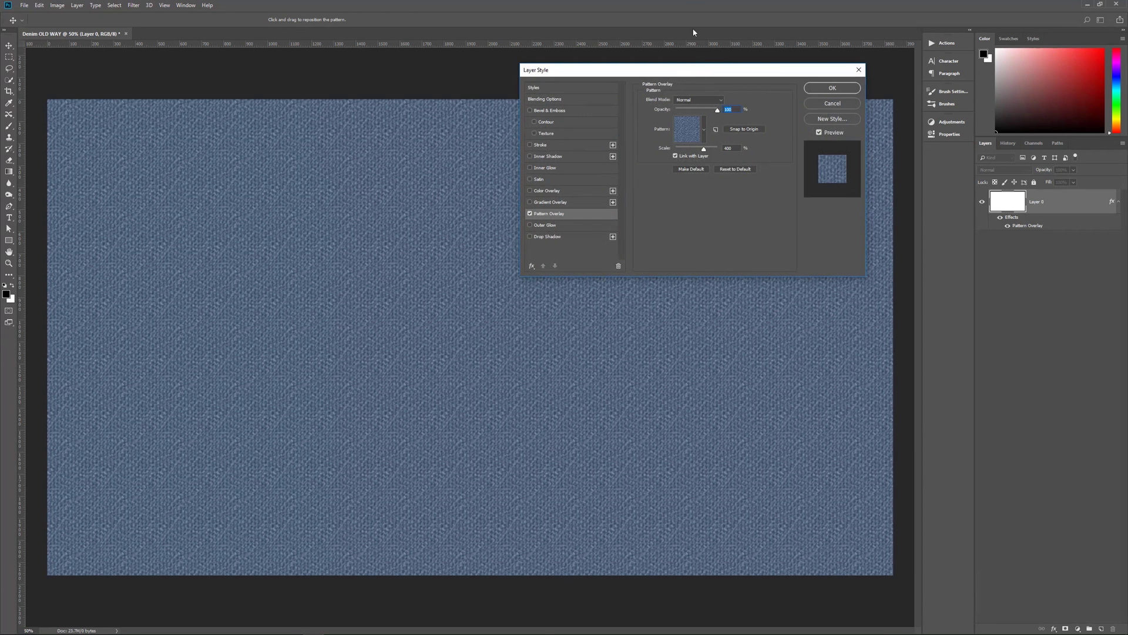
drag(702, 71, 582, 77)
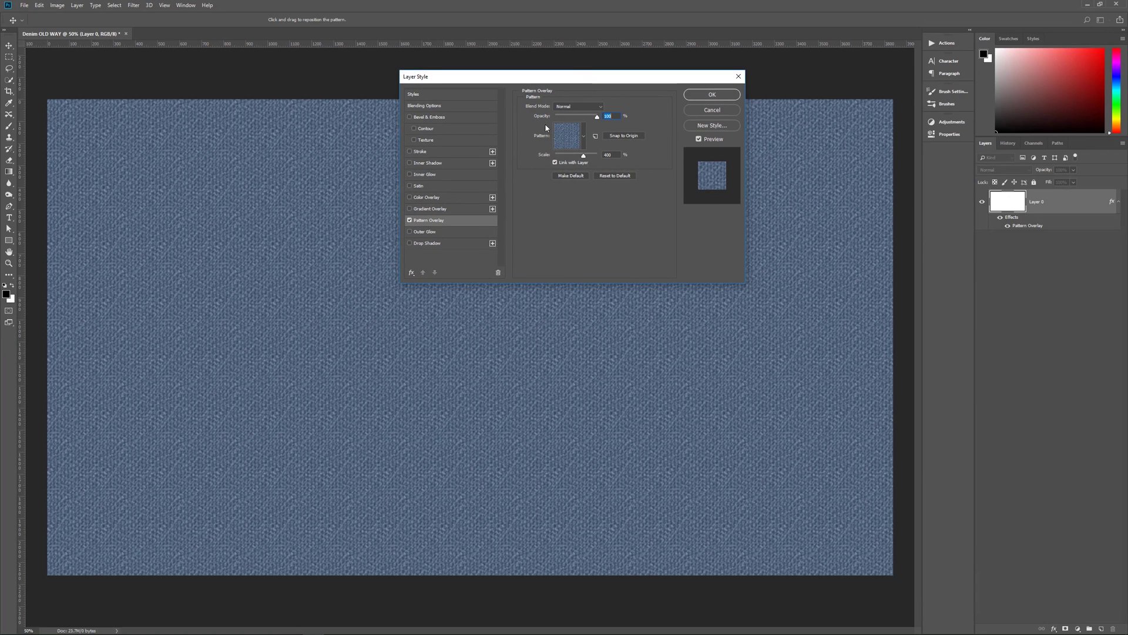
click(584, 137)
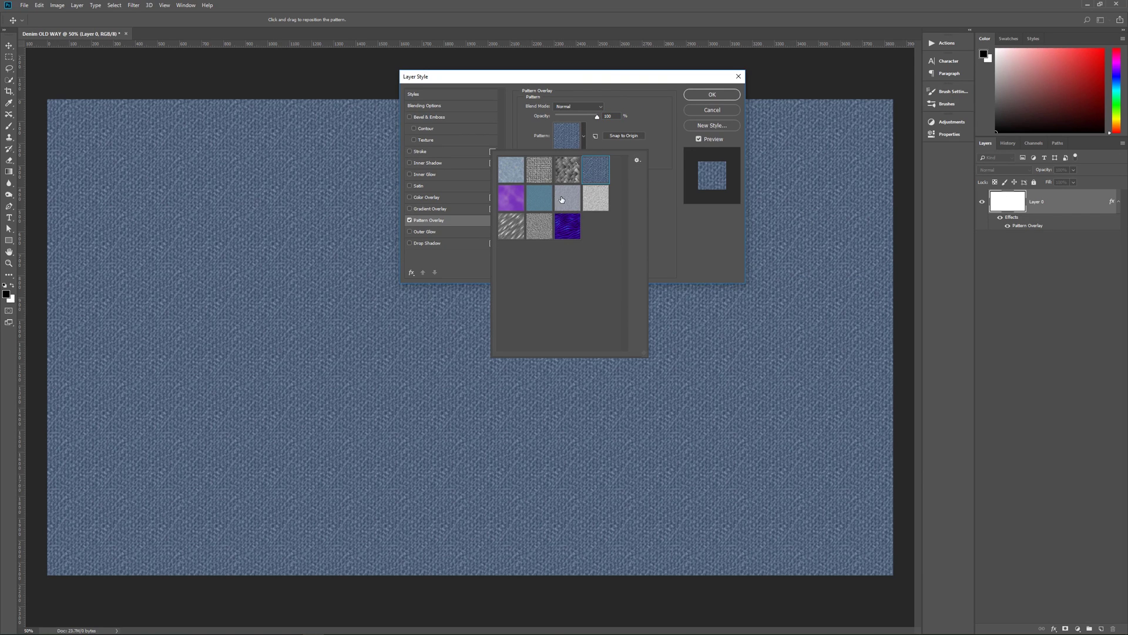
click(637, 160)
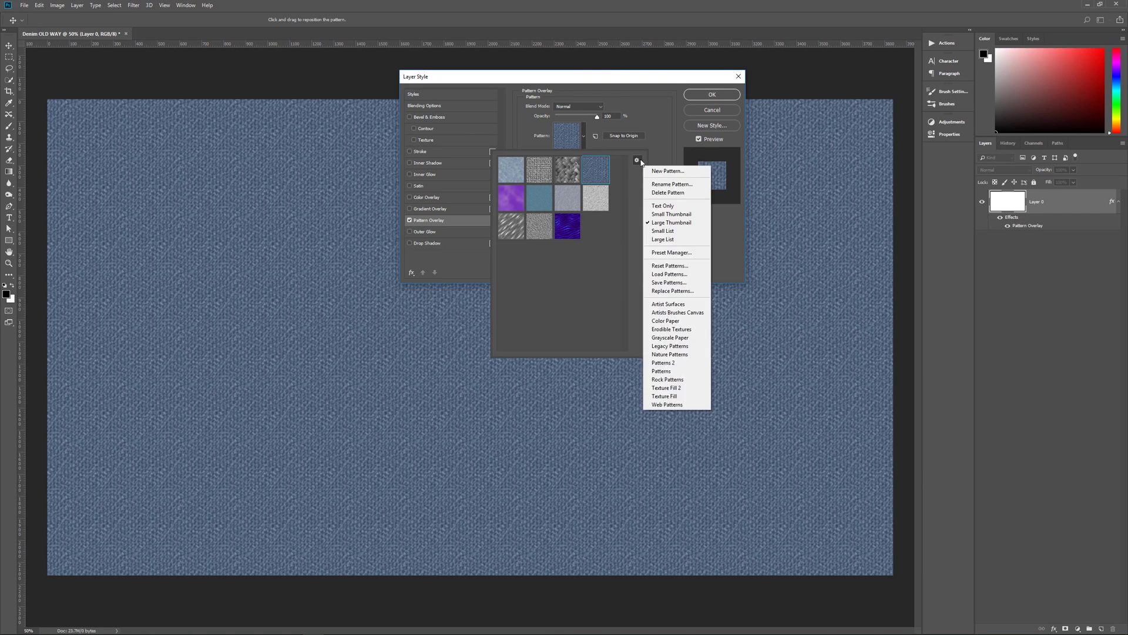
click(677, 364)
click(529, 236)
click(602, 172)
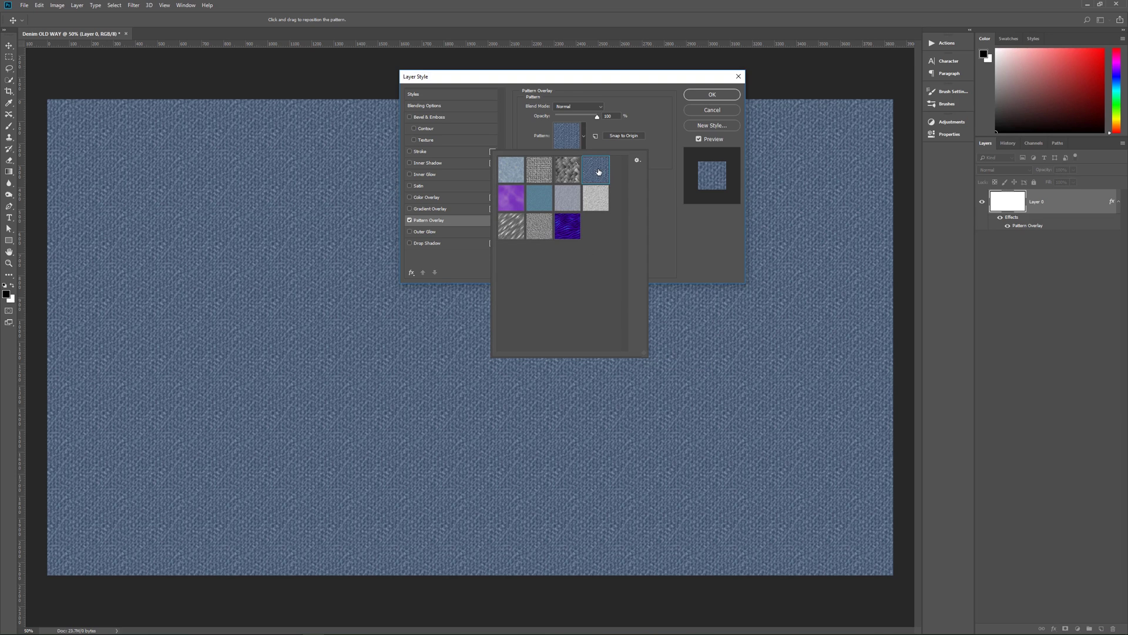
click(672, 165)
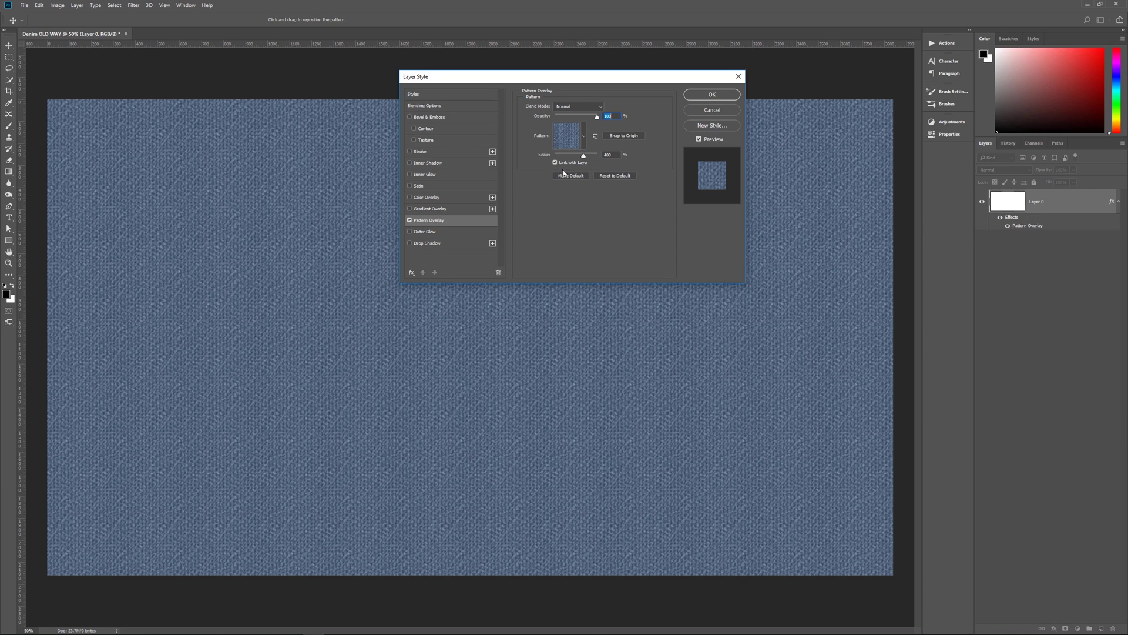
click(708, 94)
- Examine the repeating denim pattern at 100% magnification and across the whole canvas
key(z)
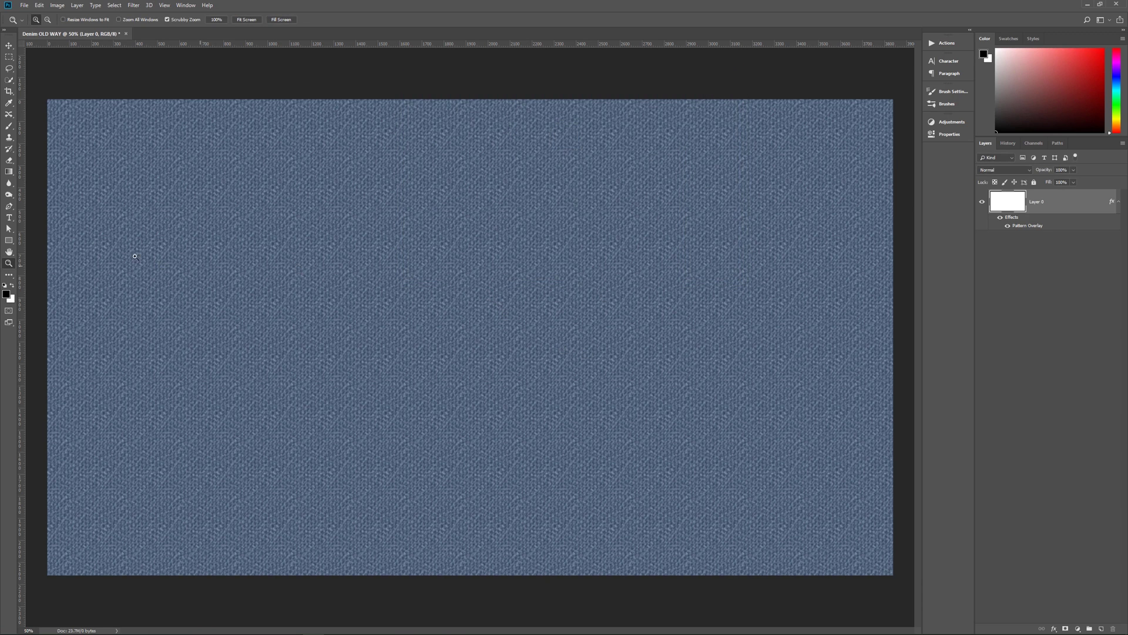
double_click(9, 263)
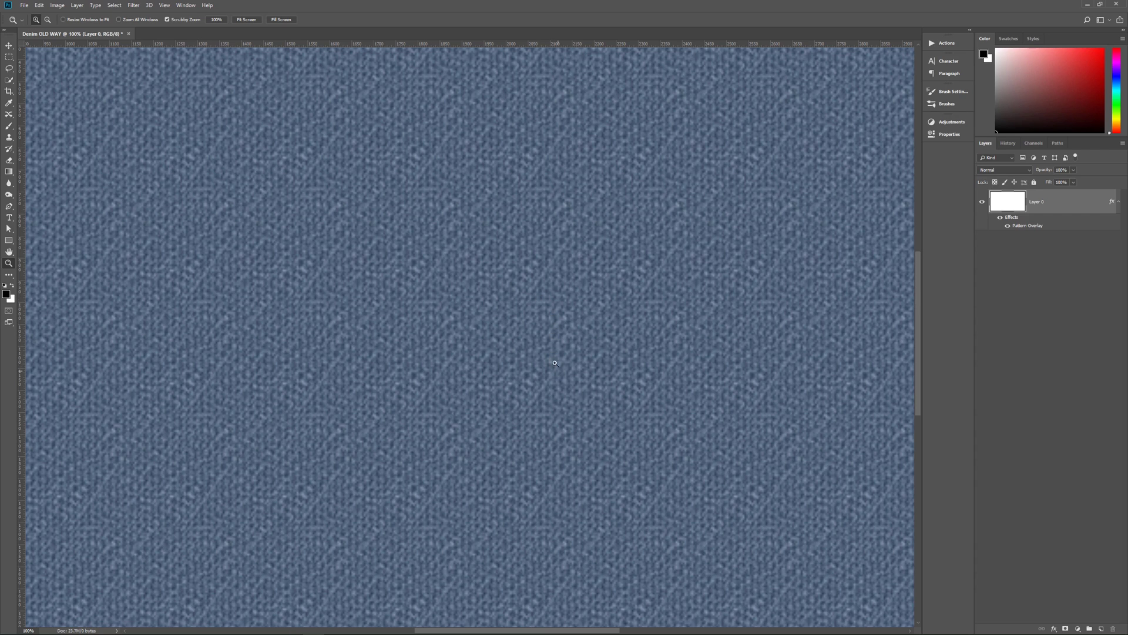
alt+click(528, 340)
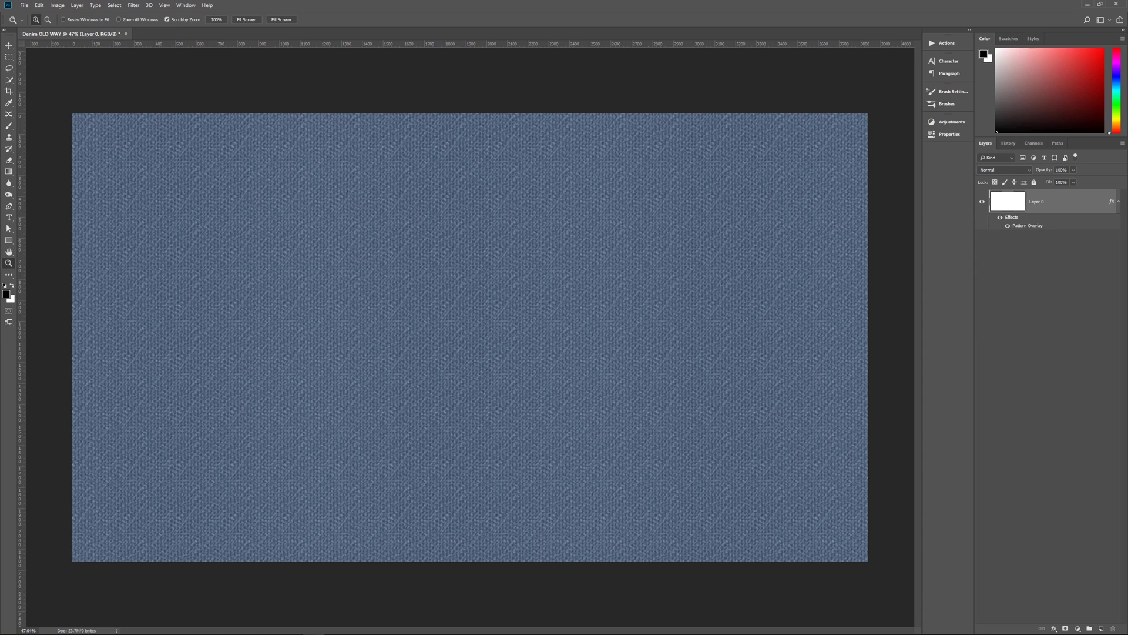
click(10, 45)
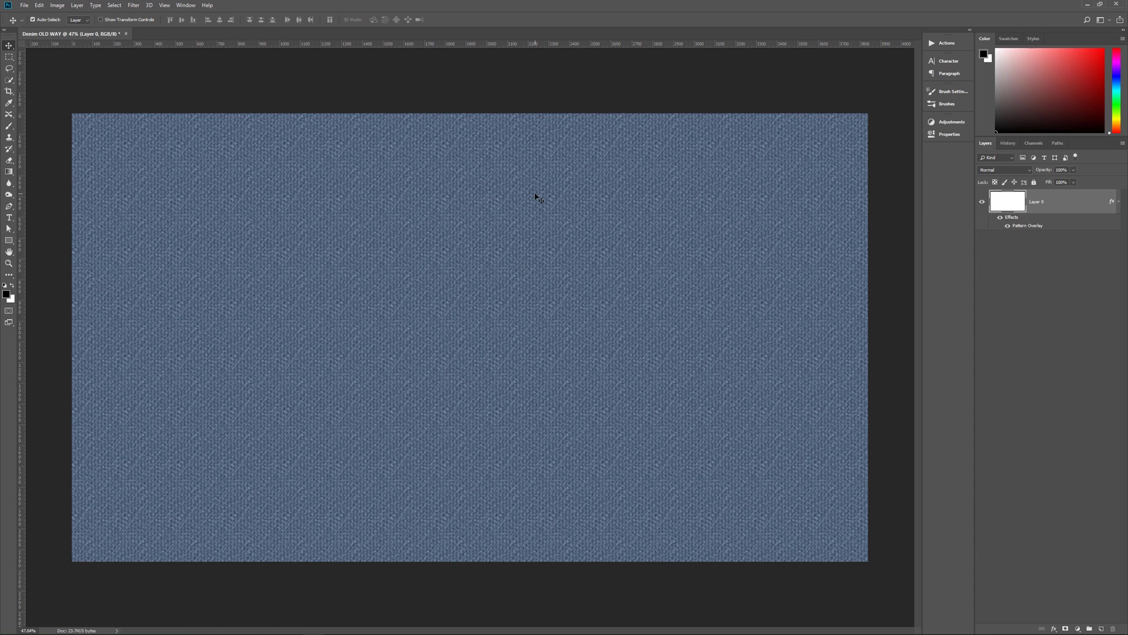
key(ctrl)
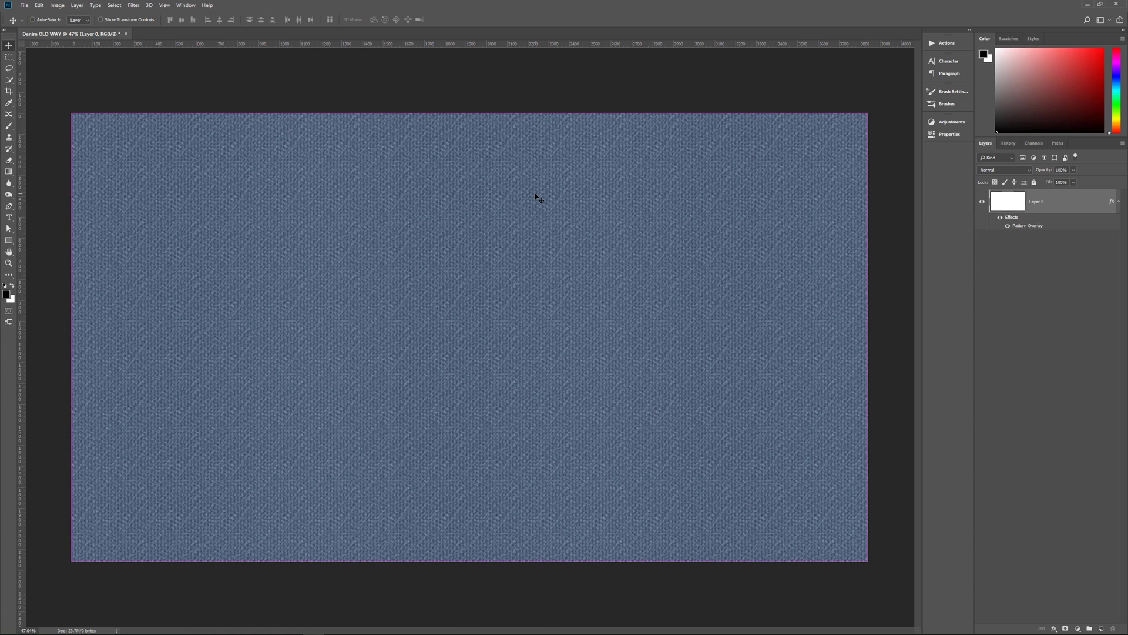
- Create a 3840 x 2160 pixel, 150 ppi document named "Denim NEW WAY" with background color 2b4673
key(ctrl+n)
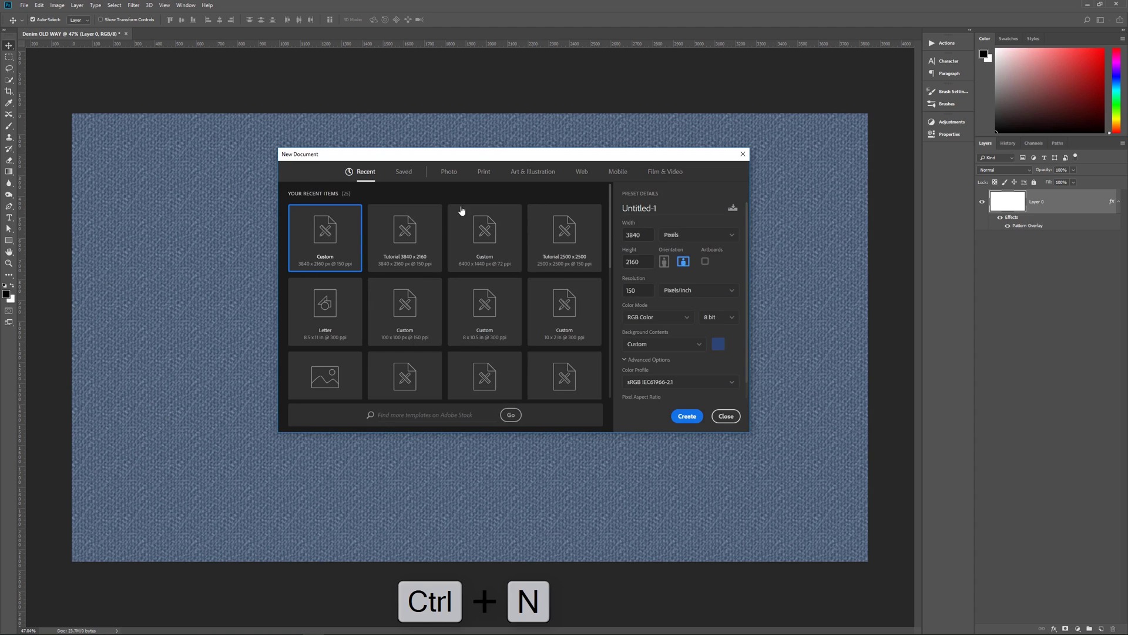
double_click(657, 208)
text(Denim )
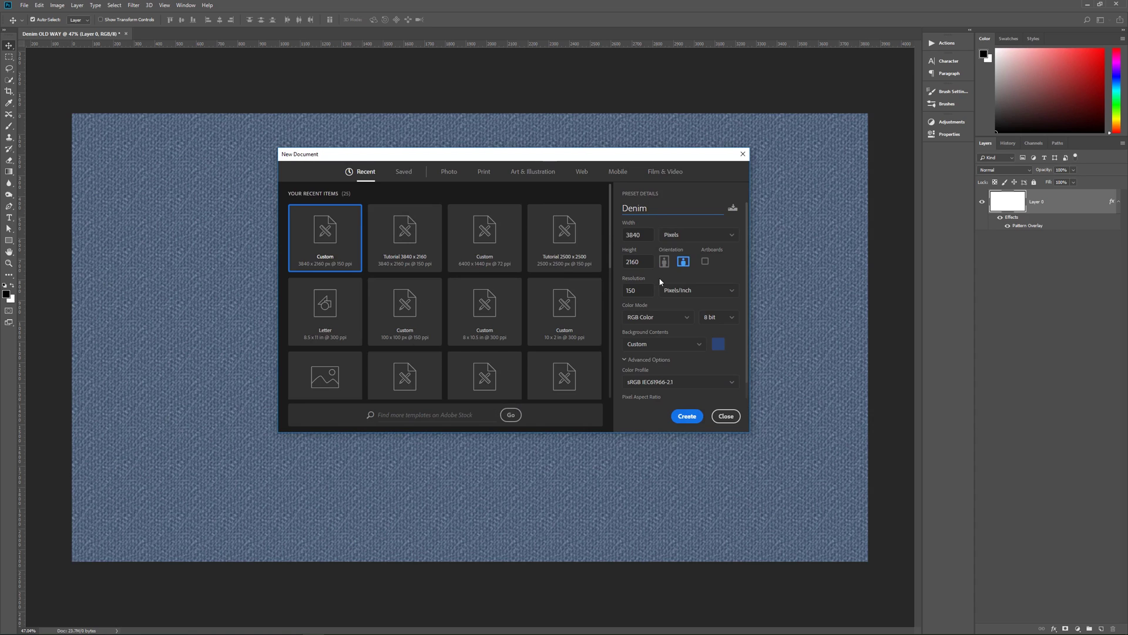
text(NEW WAY)
scroll(655, 252, down, 1)
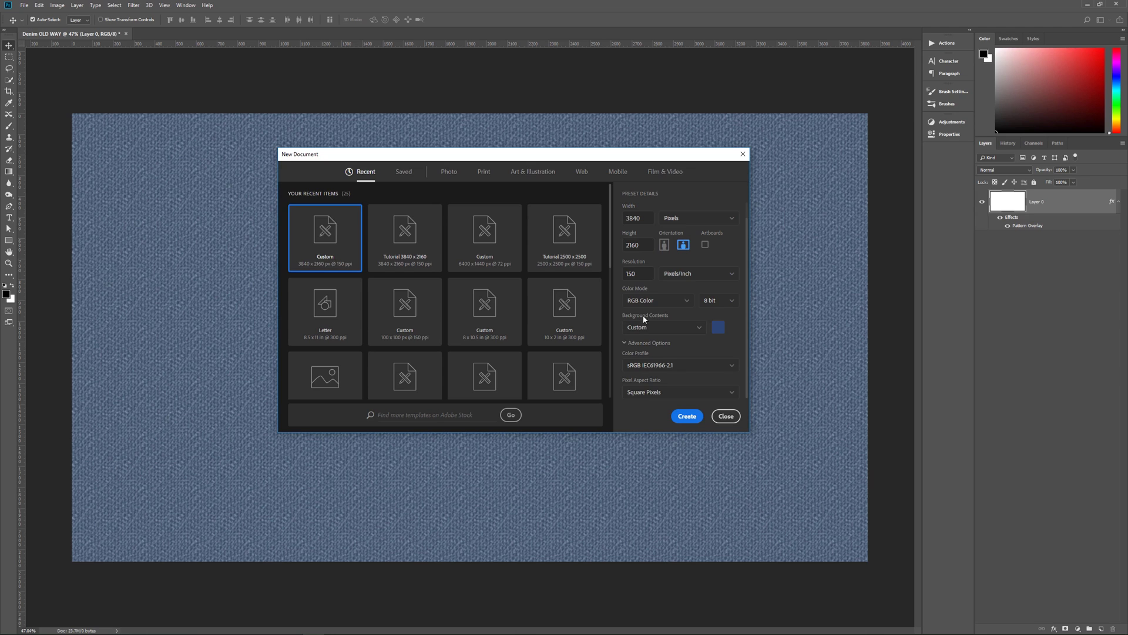
click(719, 329)
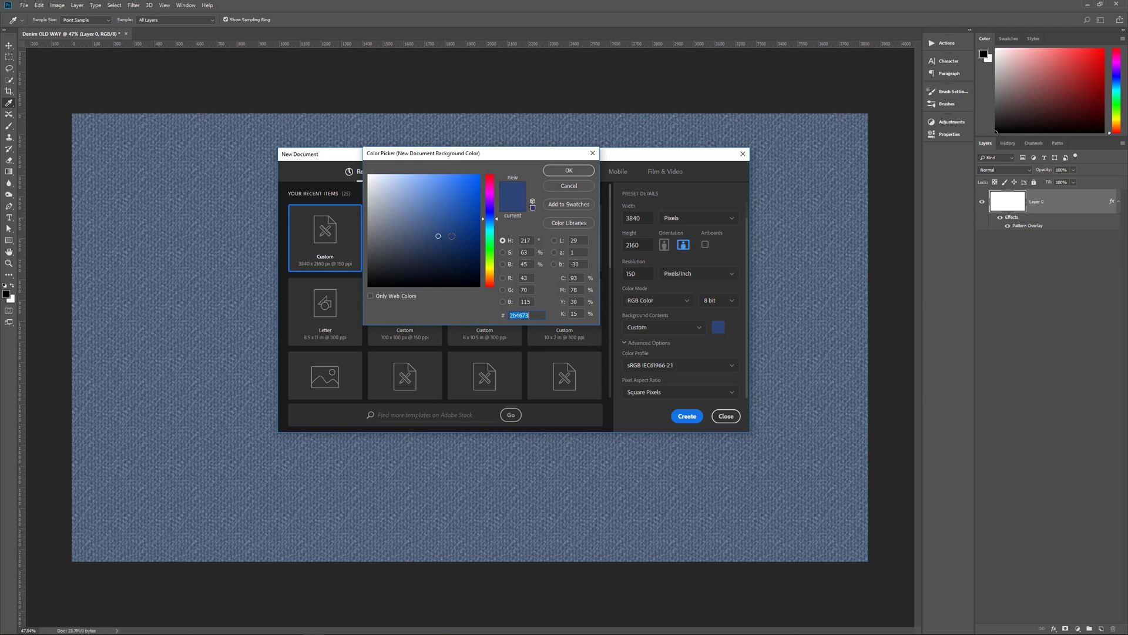
click(569, 170)
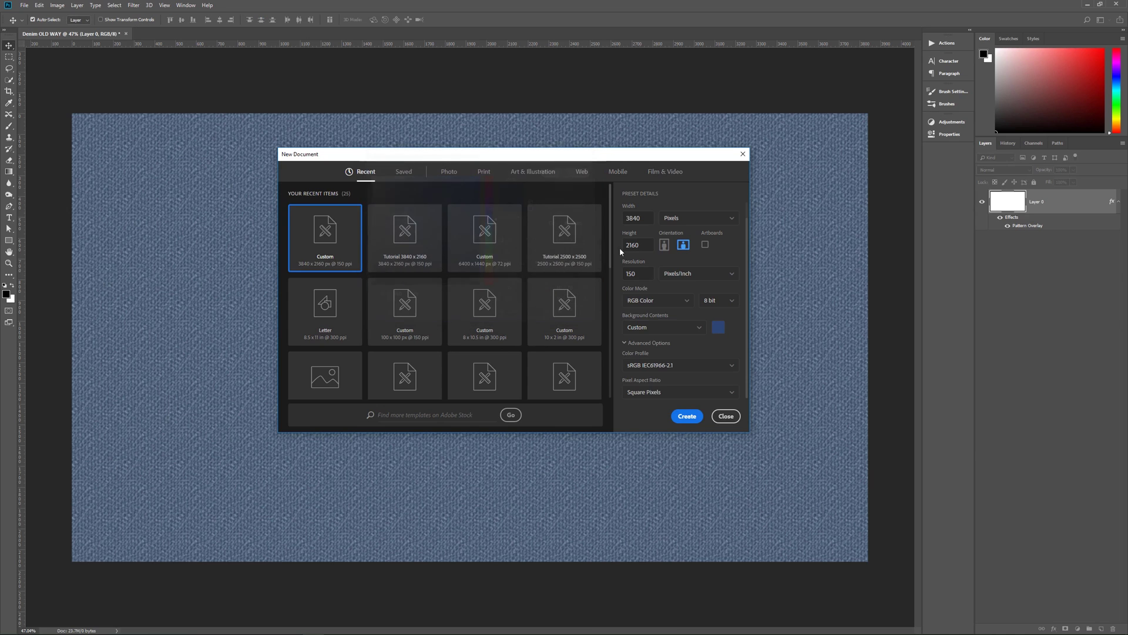
click(686, 416)
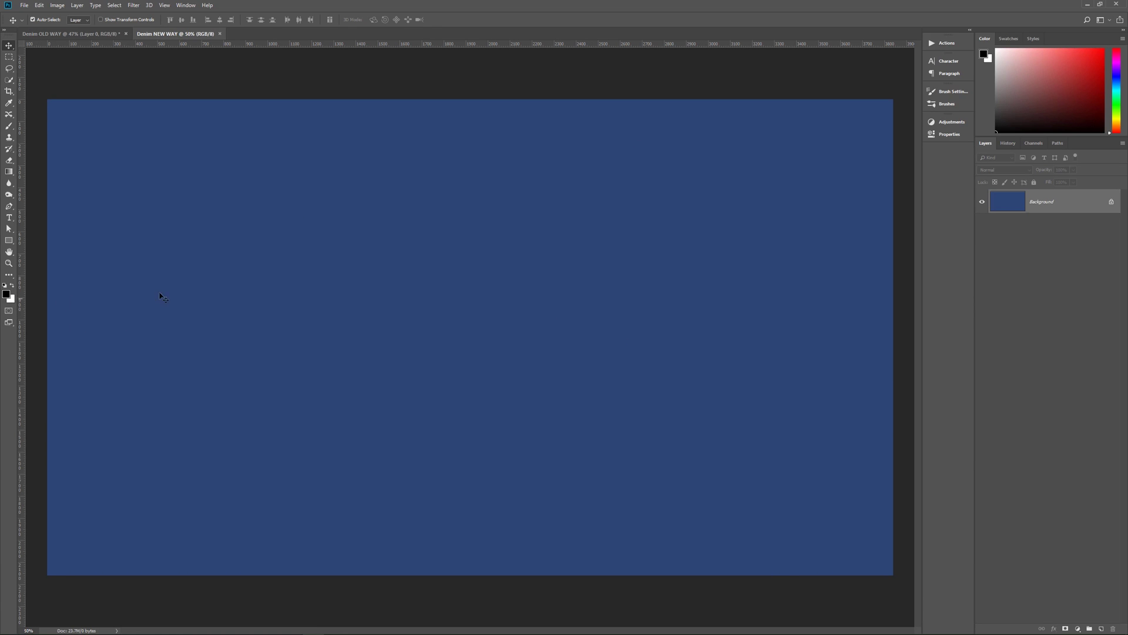
- Reset the default colors, add a new layer above the blue background and fill it with white
key(d)
click(1102, 629)
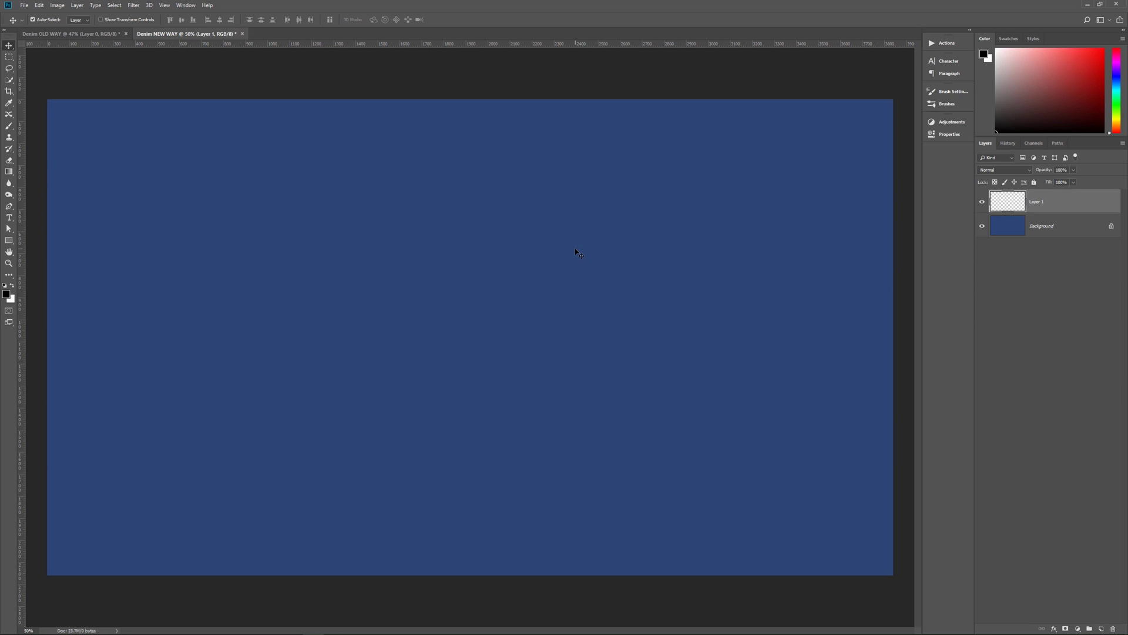
key(ctrl+BackSpace)
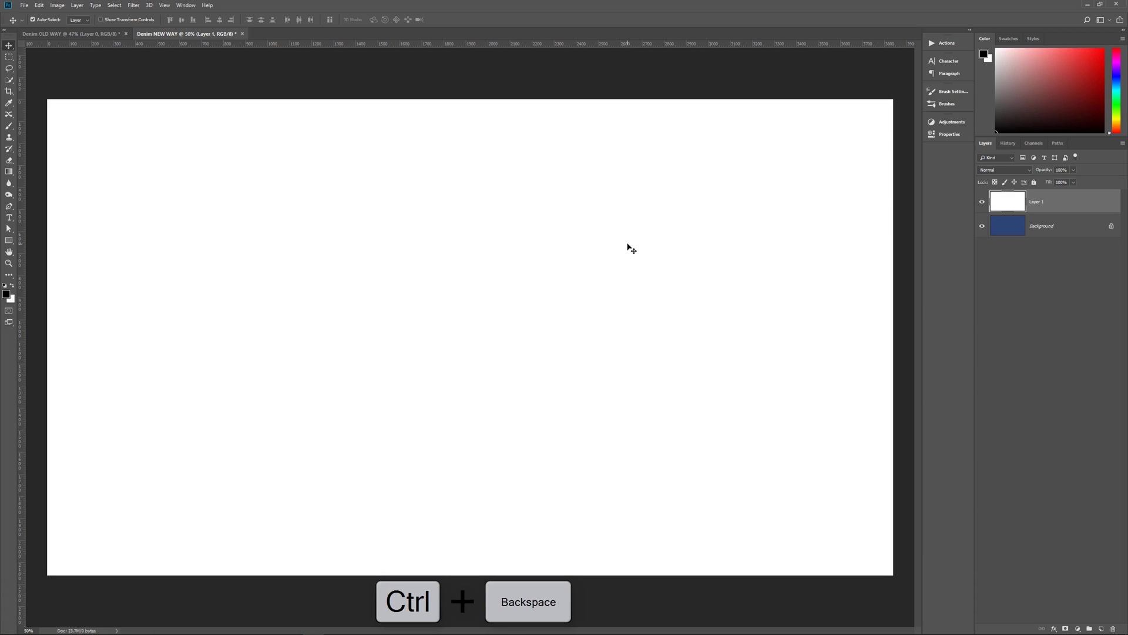
- Apply the Halftone Pattern filter to the white layer with size 3, contrast 1 and pattern type Dot
click(134, 6)
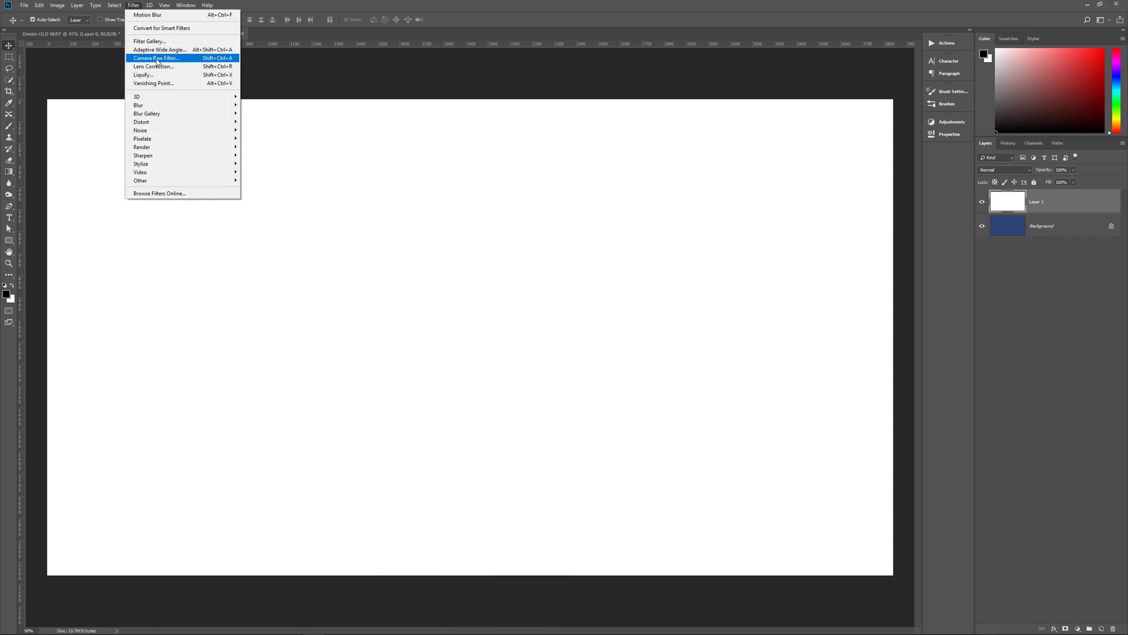
click(160, 42)
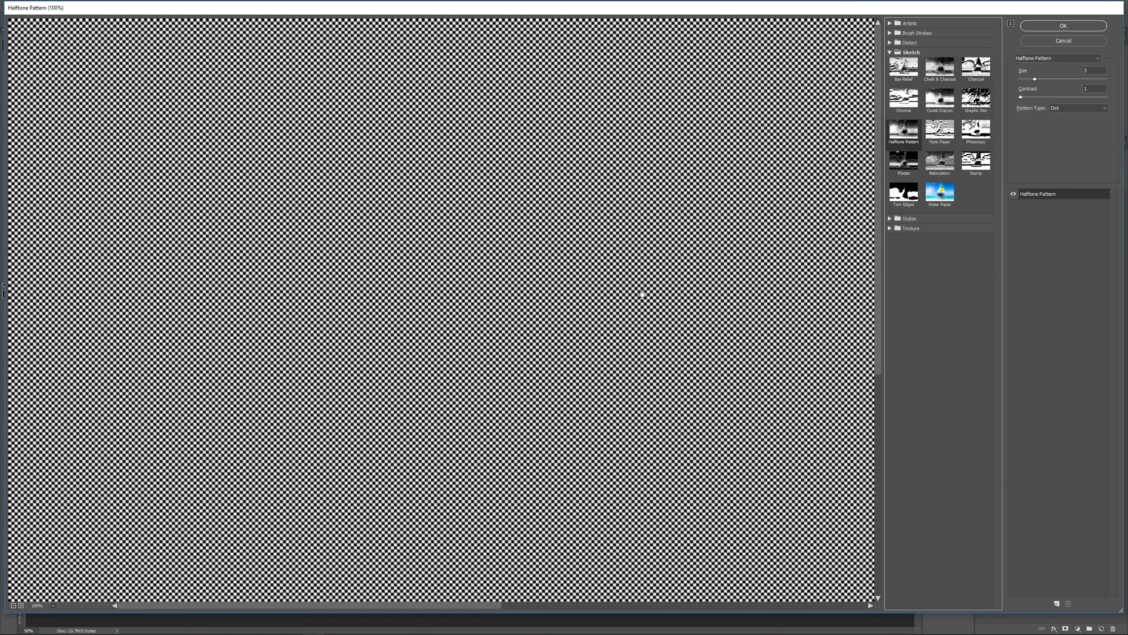
click(1052, 27)
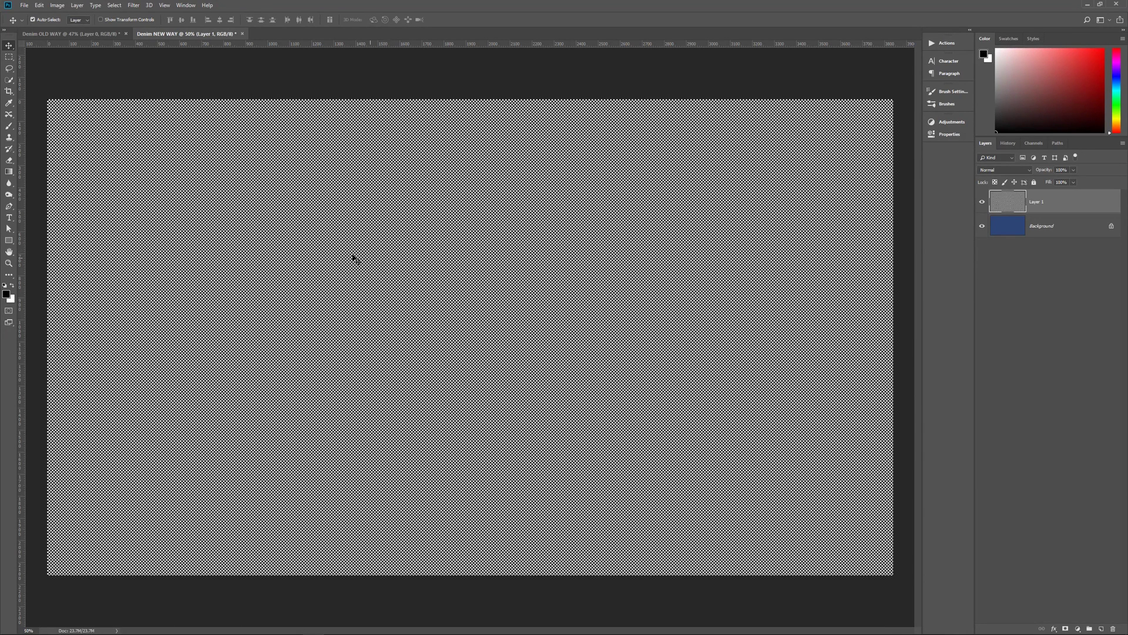
- Add 30% Gaussian monochromatic noise to the halftone layer
click(138, 8)
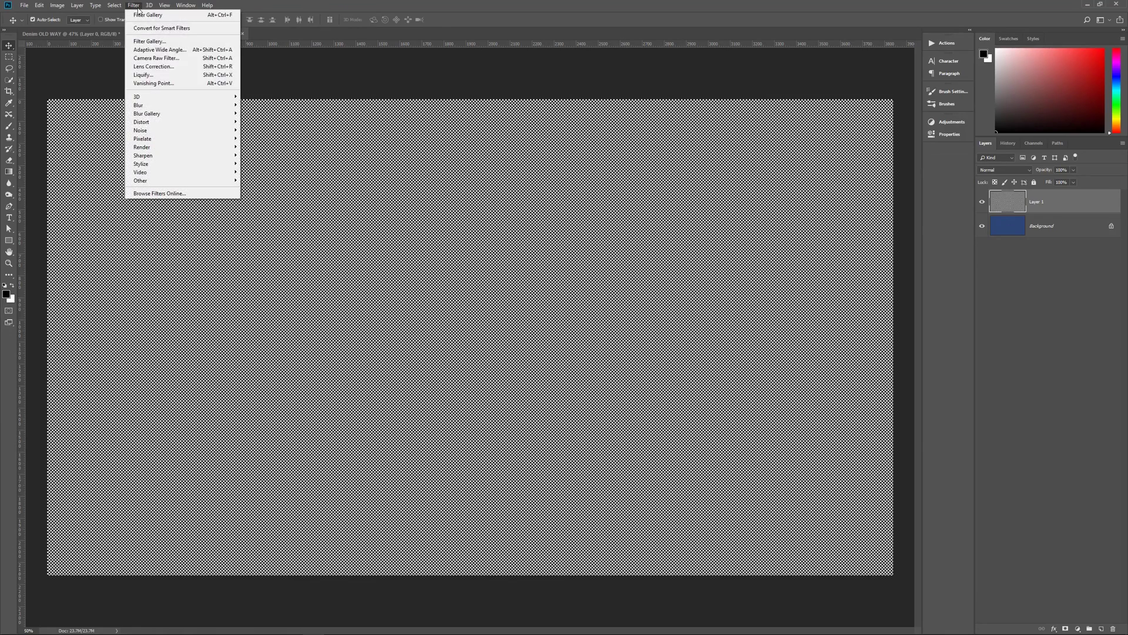
mouse_move(187, 130)
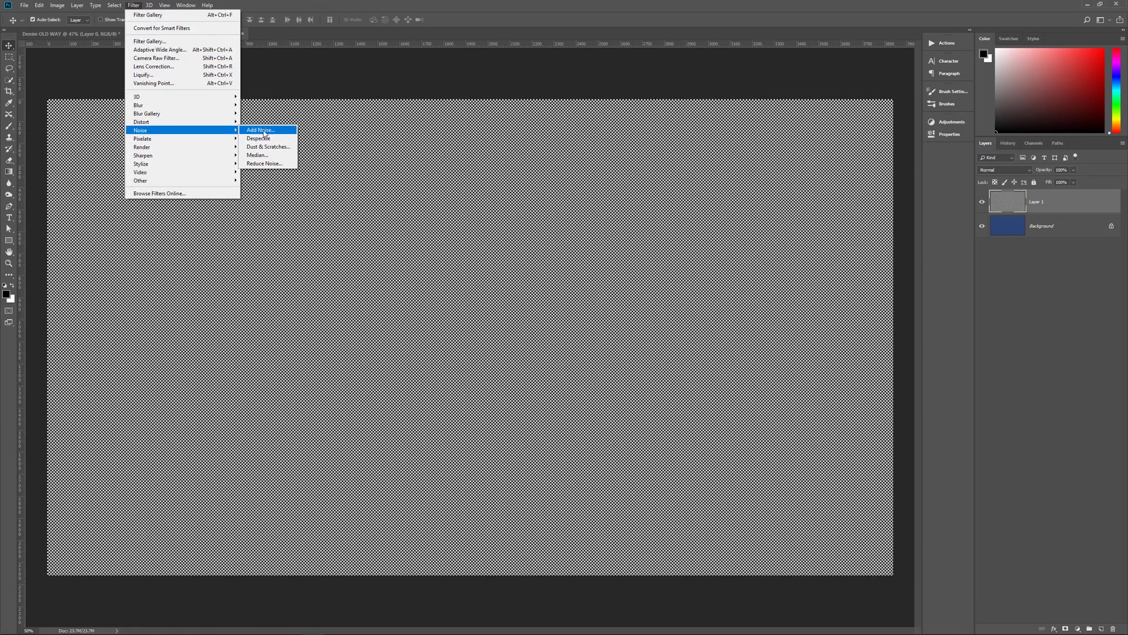
click(259, 130)
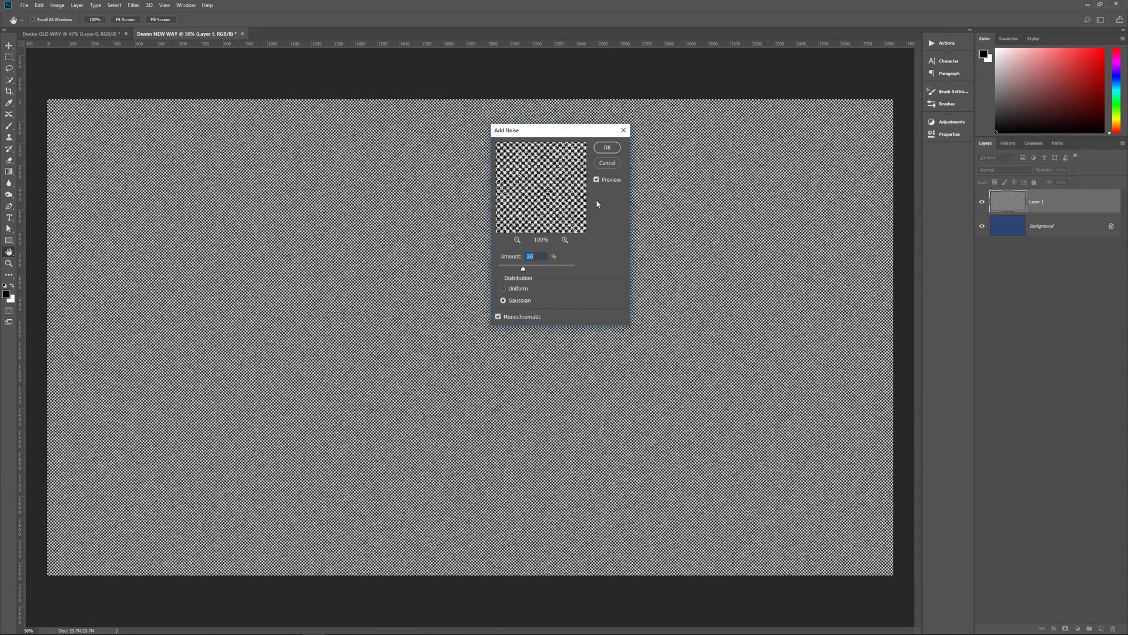
click(607, 148)
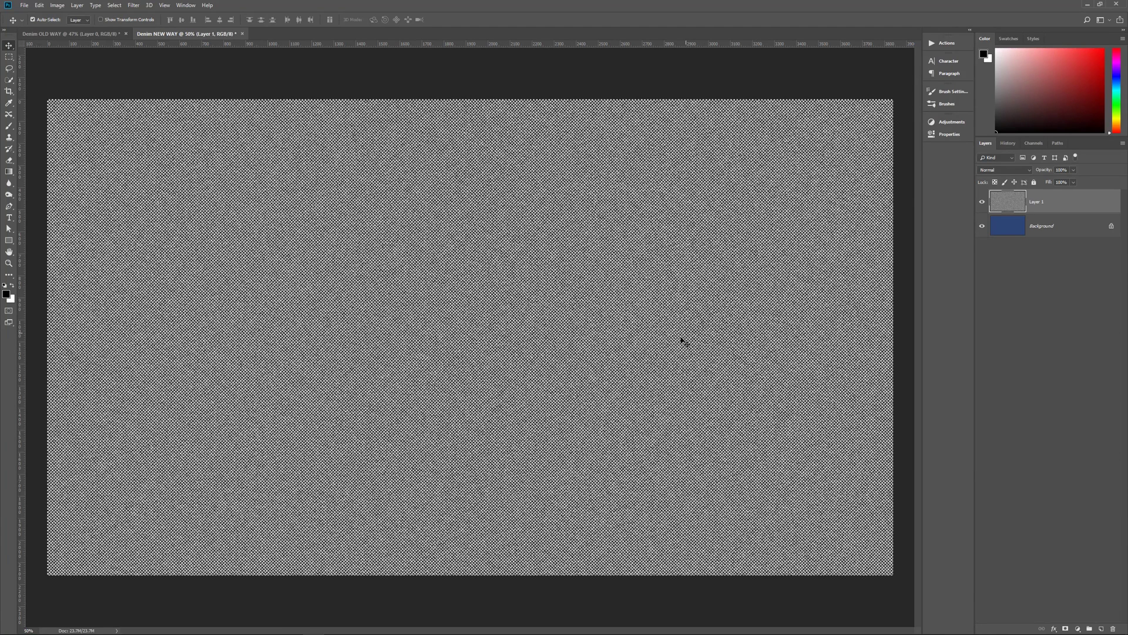
- Apply a Motion Blur of 45° and 13 pixels to the halftone layer and set its blend mode to Overlay
click(134, 5)
mouse_move(172, 124)
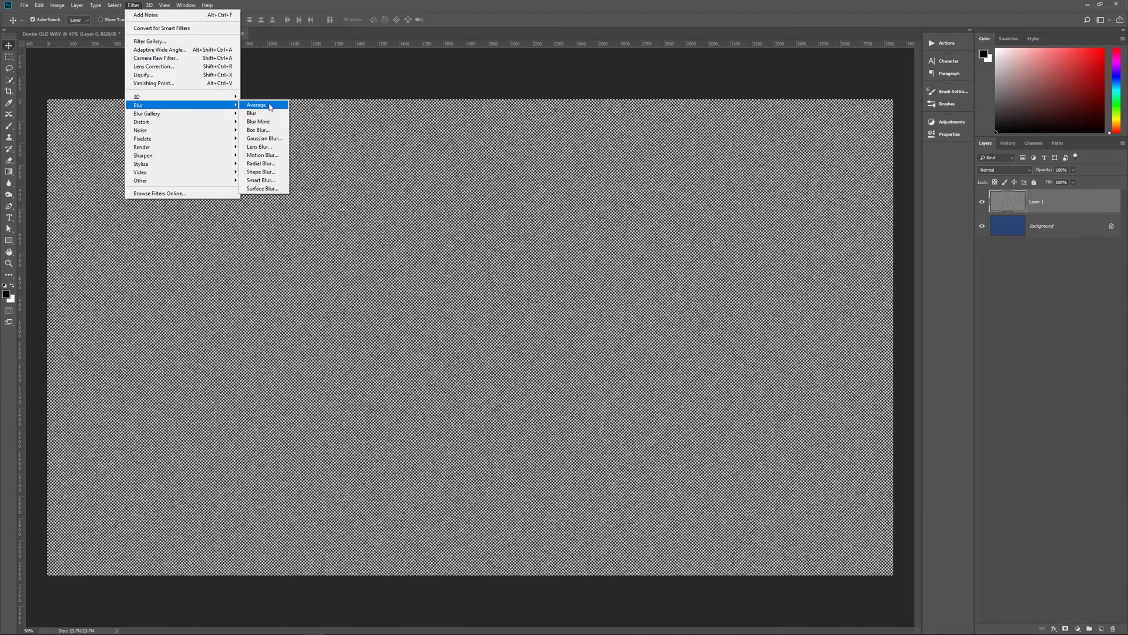
click(263, 156)
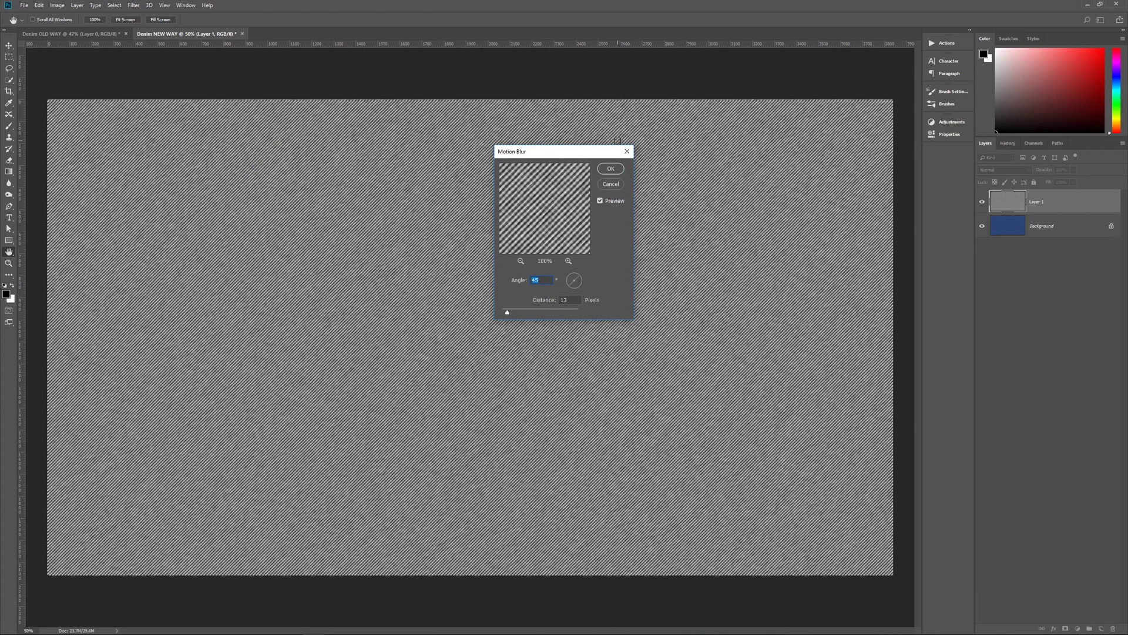
click(611, 169)
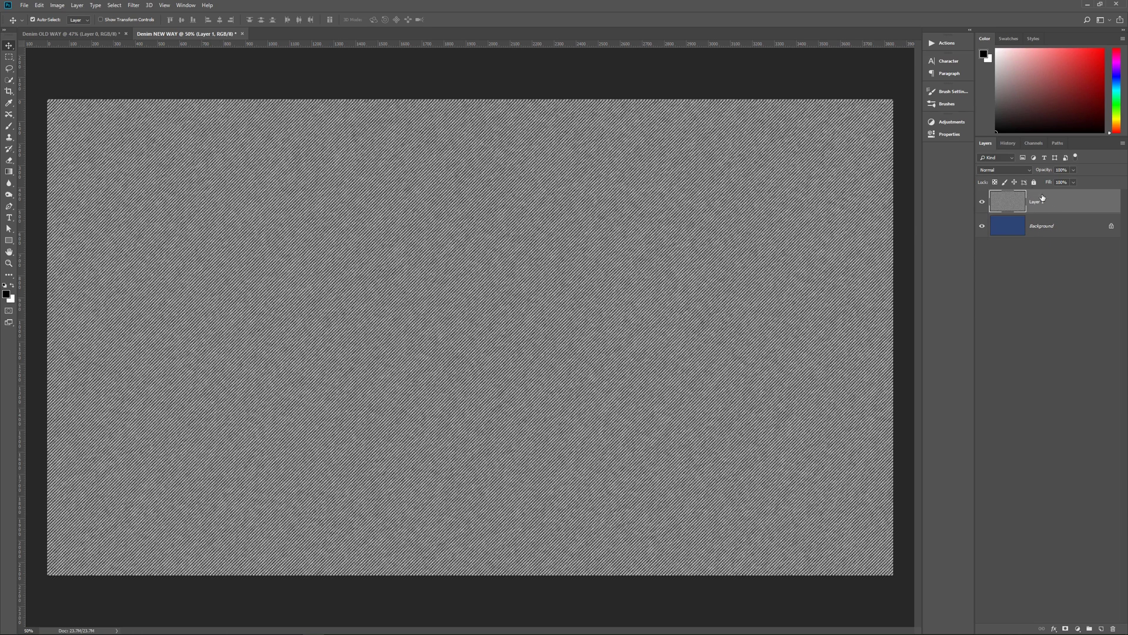
click(1012, 171)
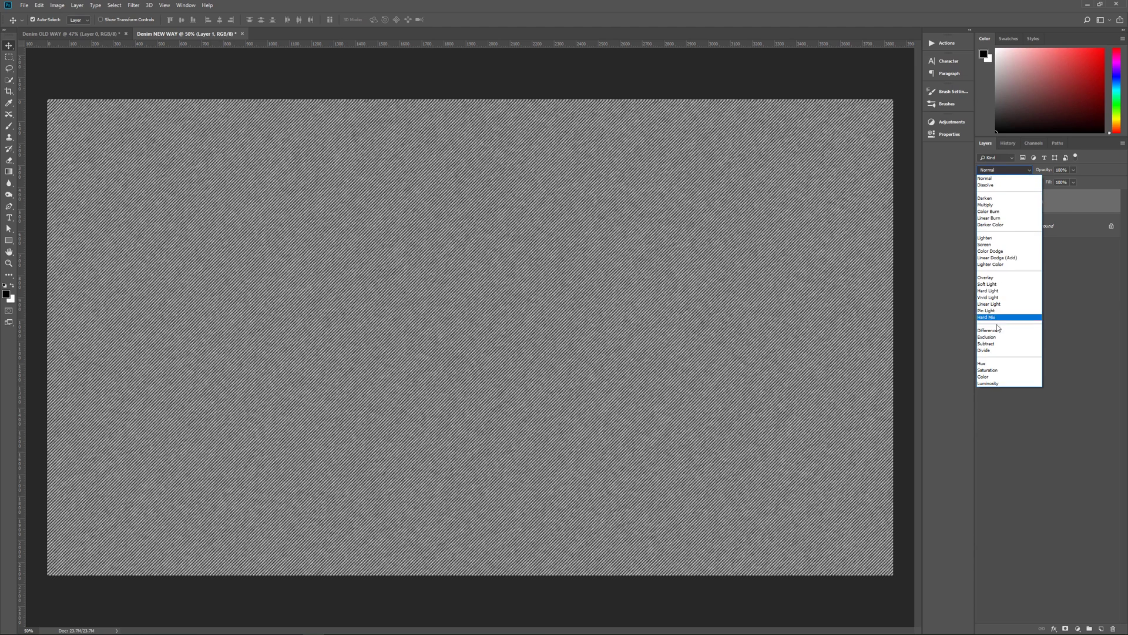
click(987, 278)
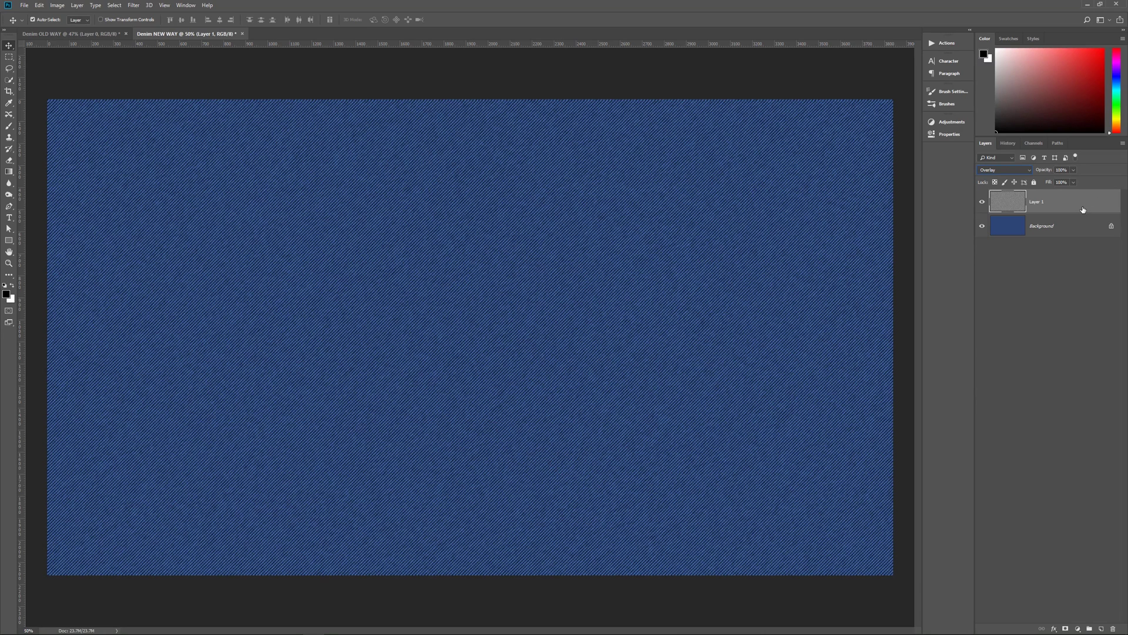
- Add a new layer on top and name the layers, from bottom to top, Color, Texture and Dirt
click(1103, 629)
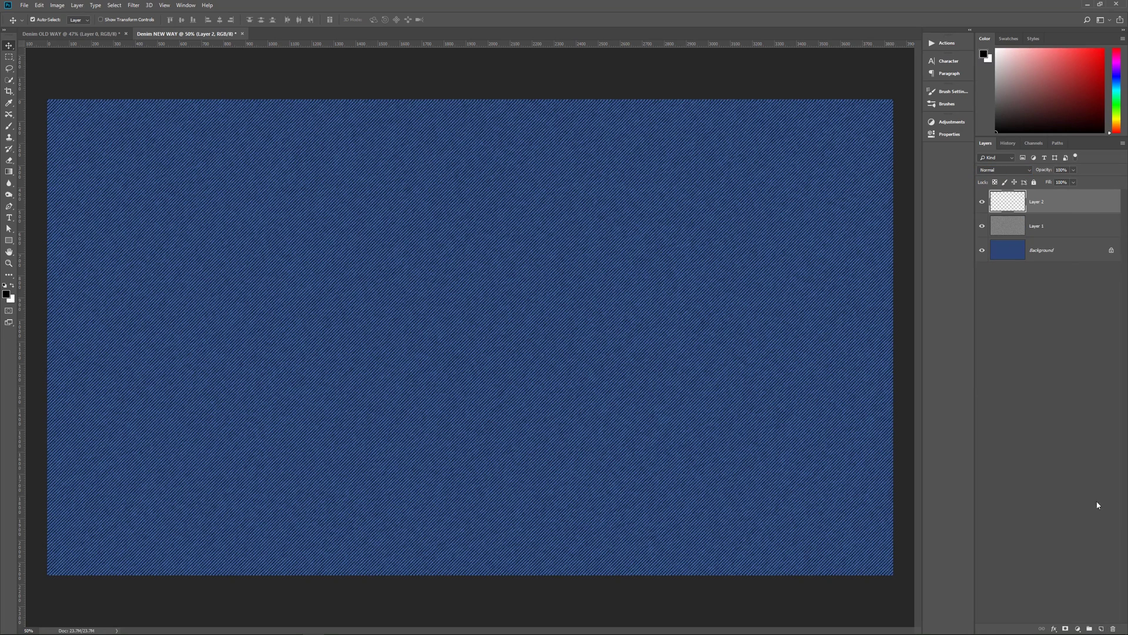
click(1048, 251)
double_click(1047, 251)
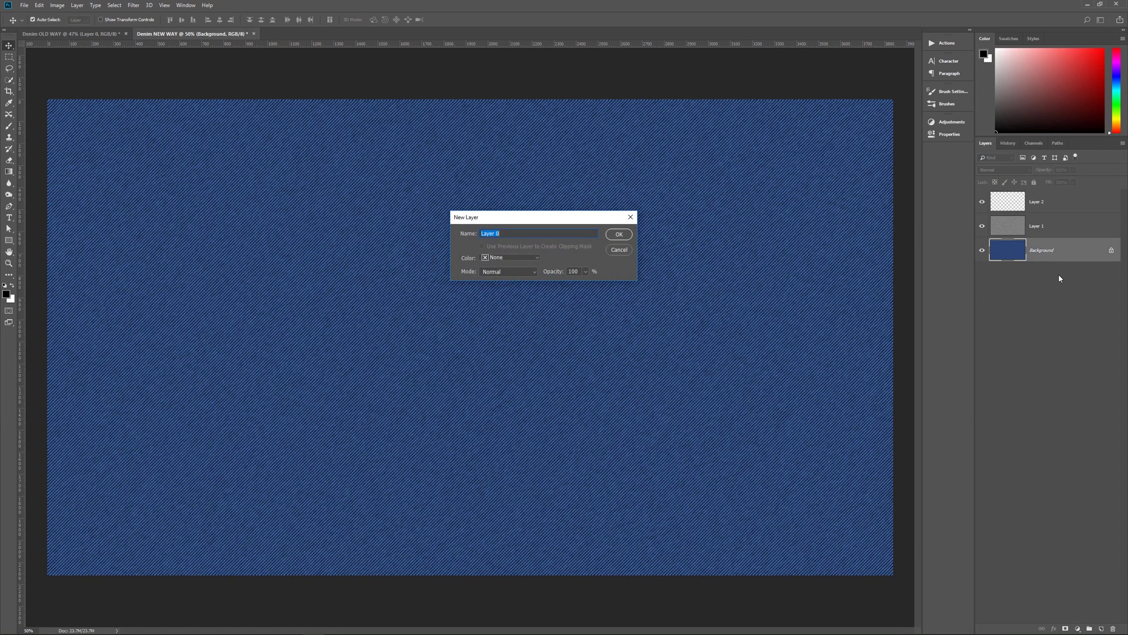
text(Co)
click(630, 233)
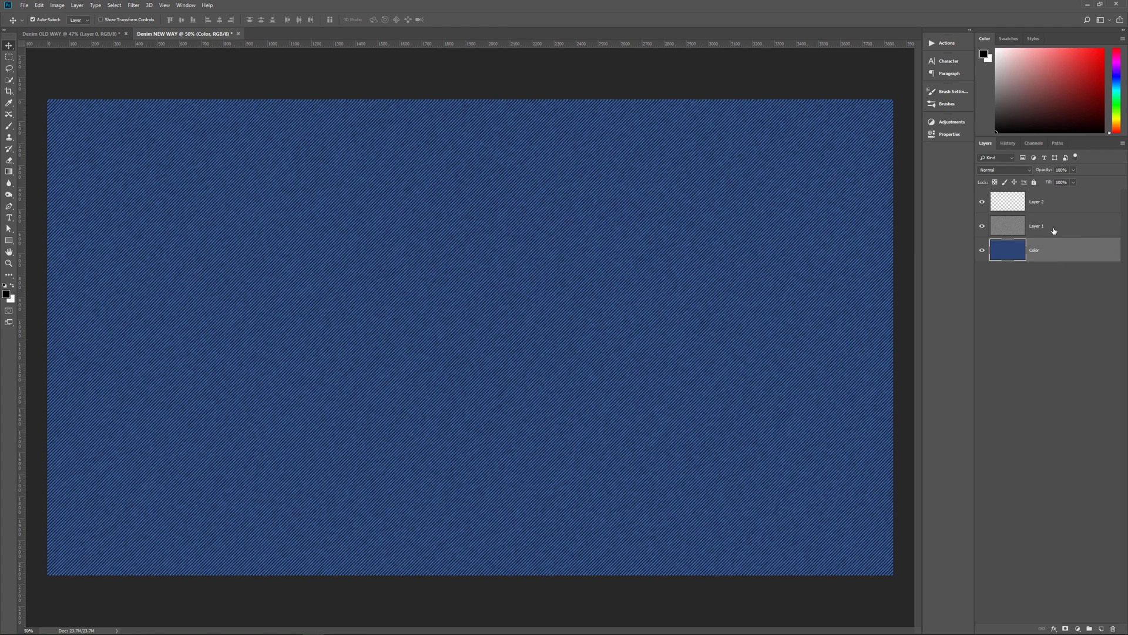
double_click(1037, 225)
text(Texture)
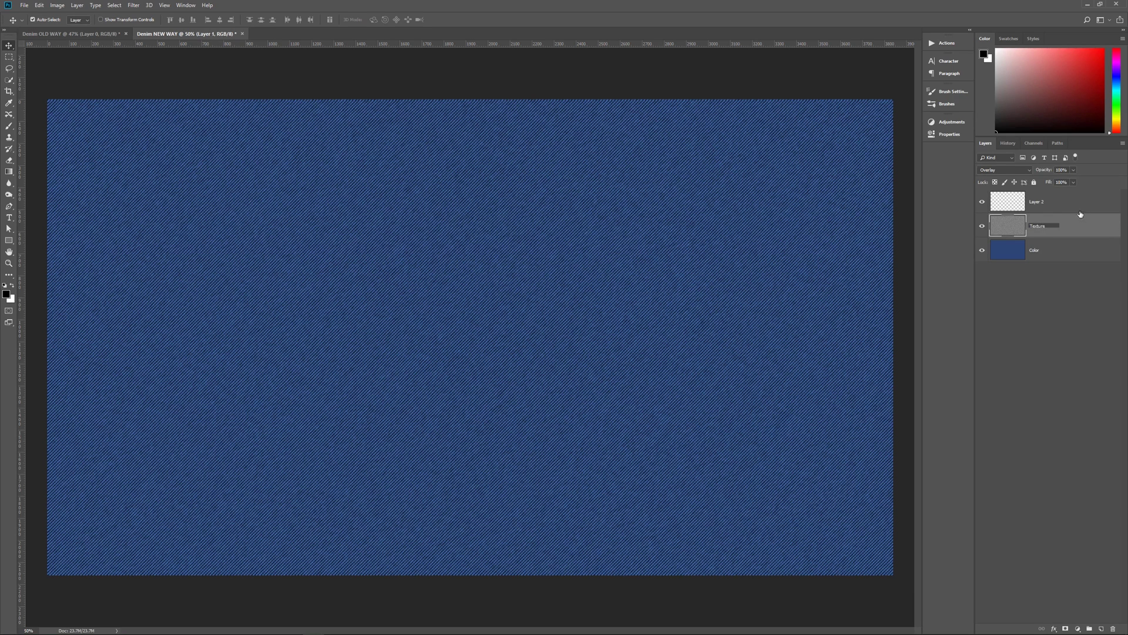
double_click(1038, 202)
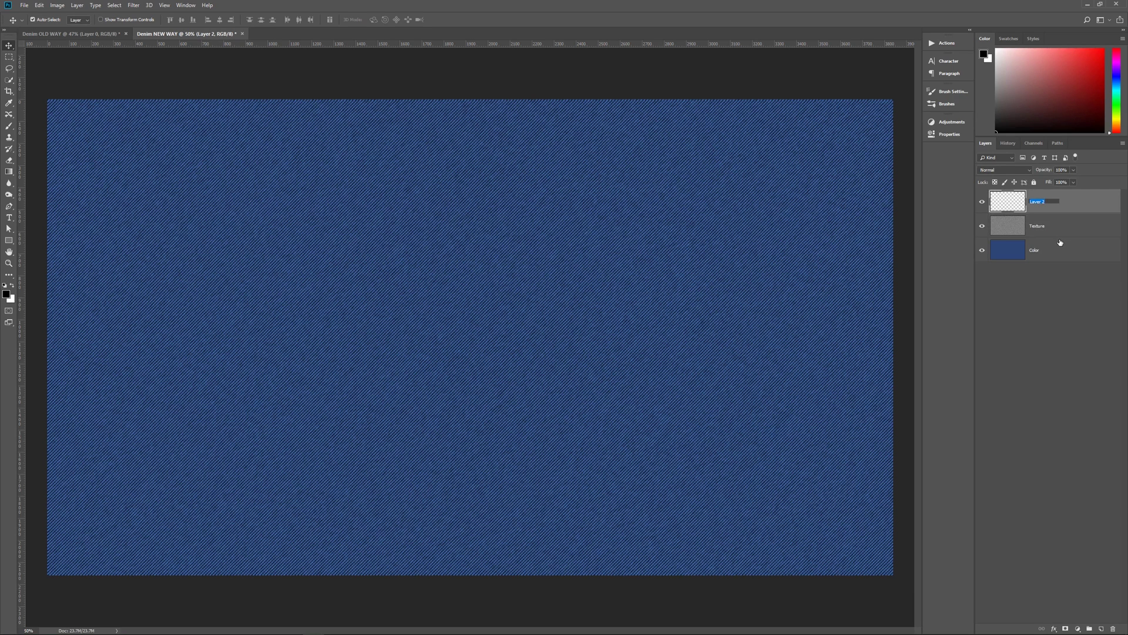
text(Dirt)
- Fill the Dirt layer with the black foreground color
click(1071, 203)
click(1047, 254)
click(1054, 226)
click(1024, 203)
key(alt+BackSpace)
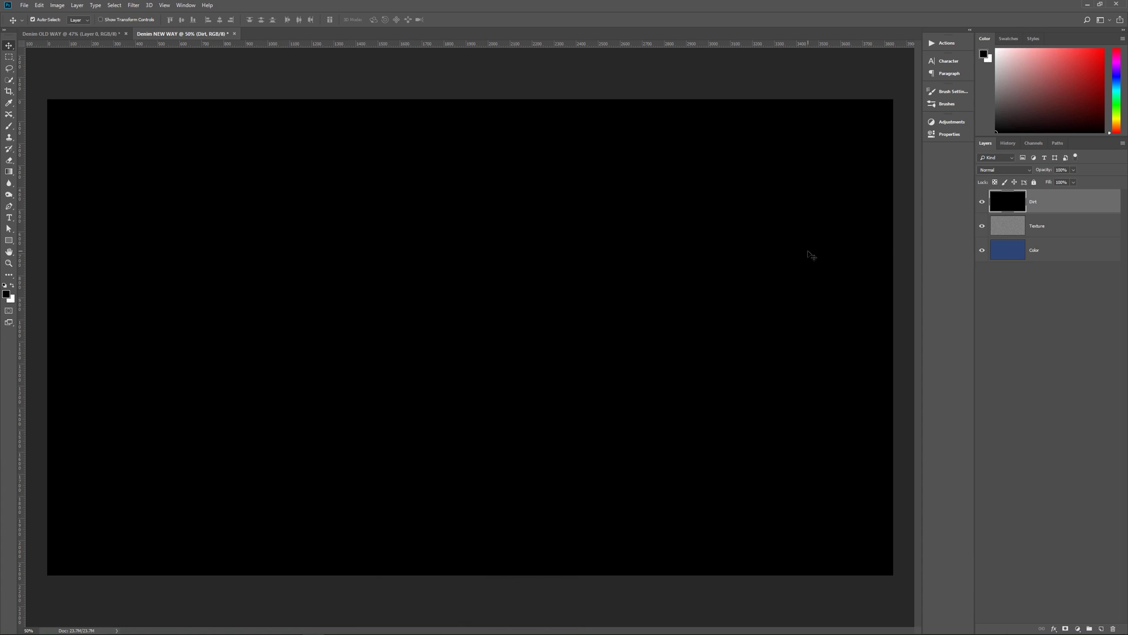
- Start the Fibers filter on the Dirt layer with variance 15 and strength 5
click(133, 5)
mouse_move(159, 147)
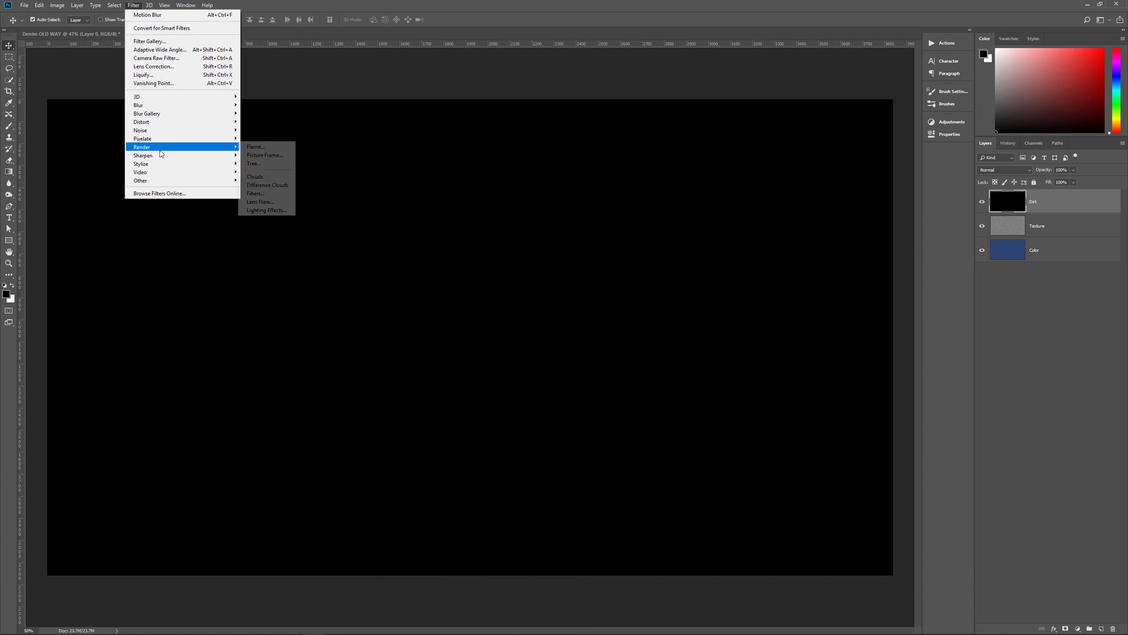
click(256, 193)
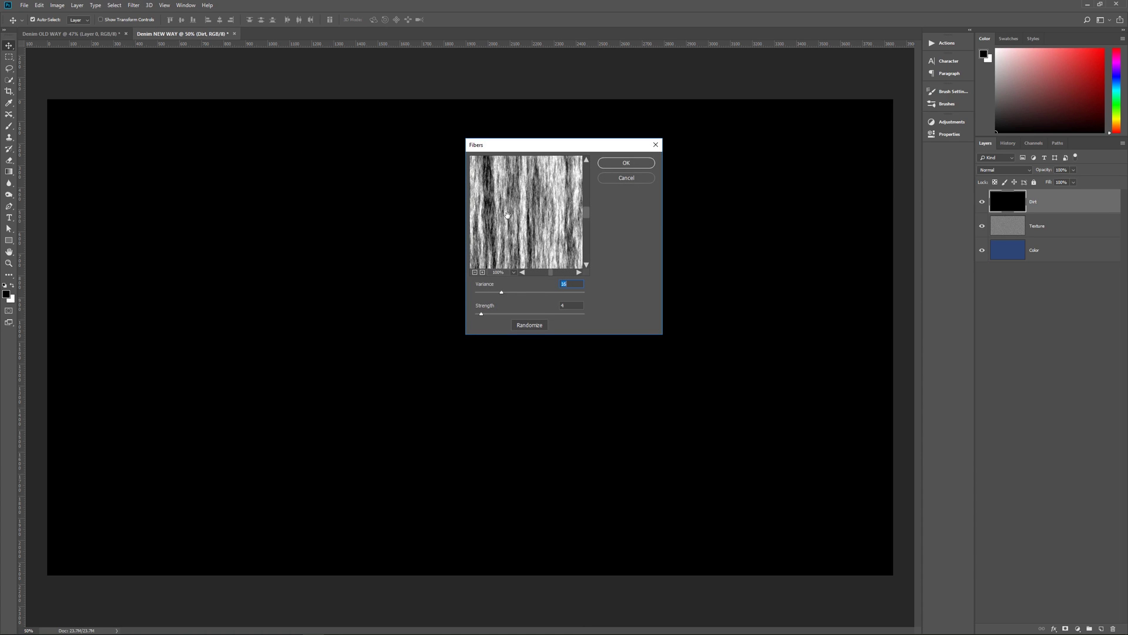
text(15)
double_click(569, 304)
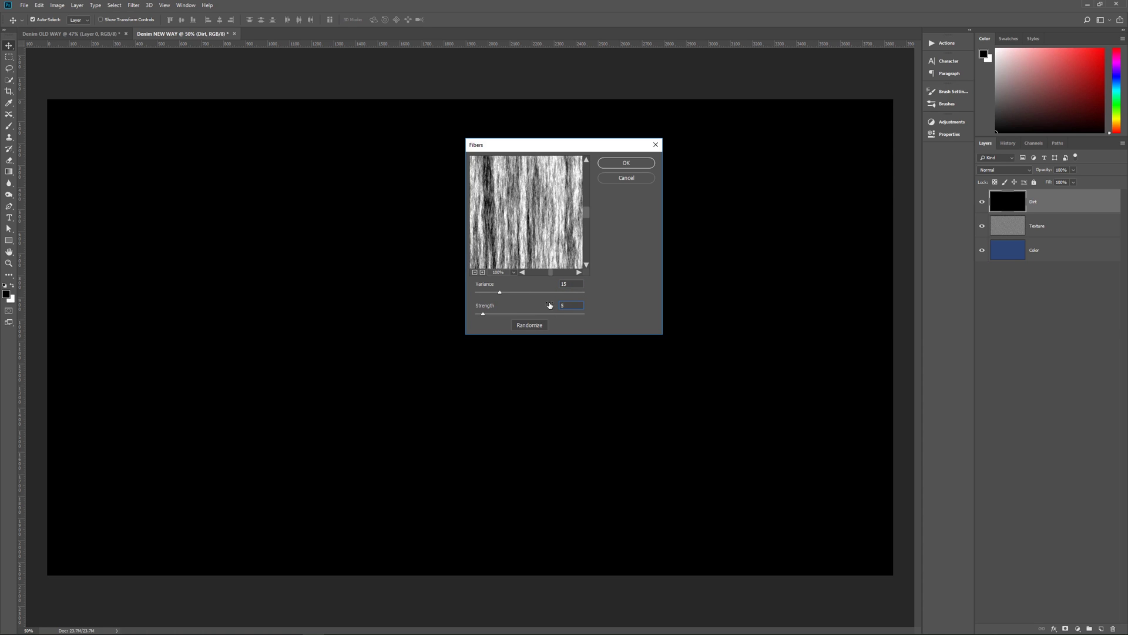
- Randomize the fibers pattern several times and apply the filter to the Dirt layer
scroll(555, 244, down, 5)
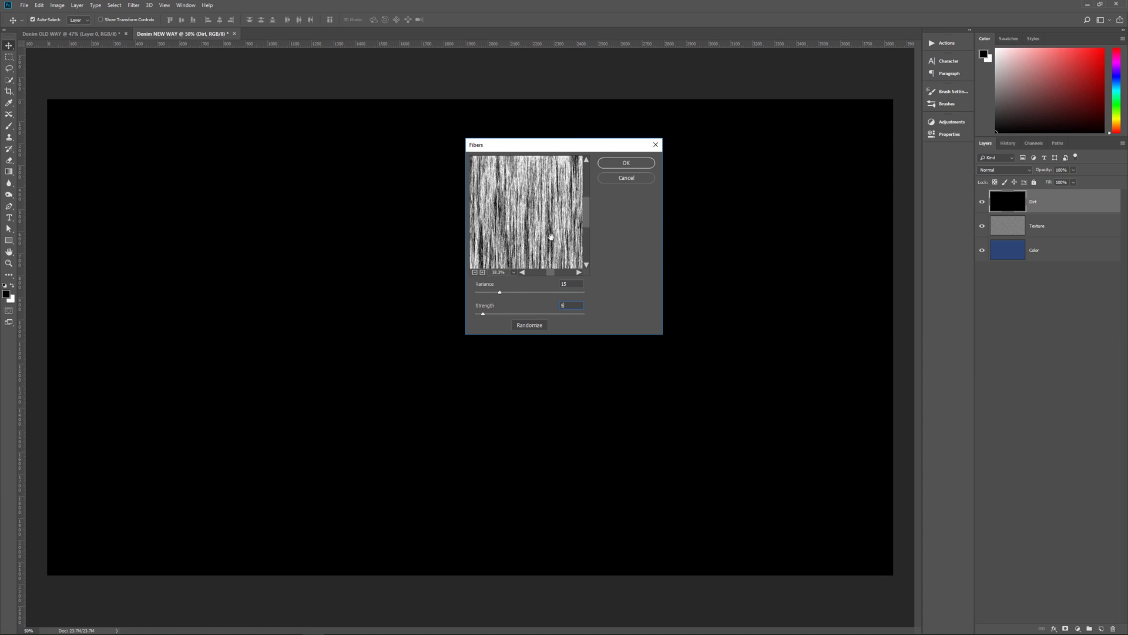
scroll(550, 232, down, 1)
alt+click(548, 235)
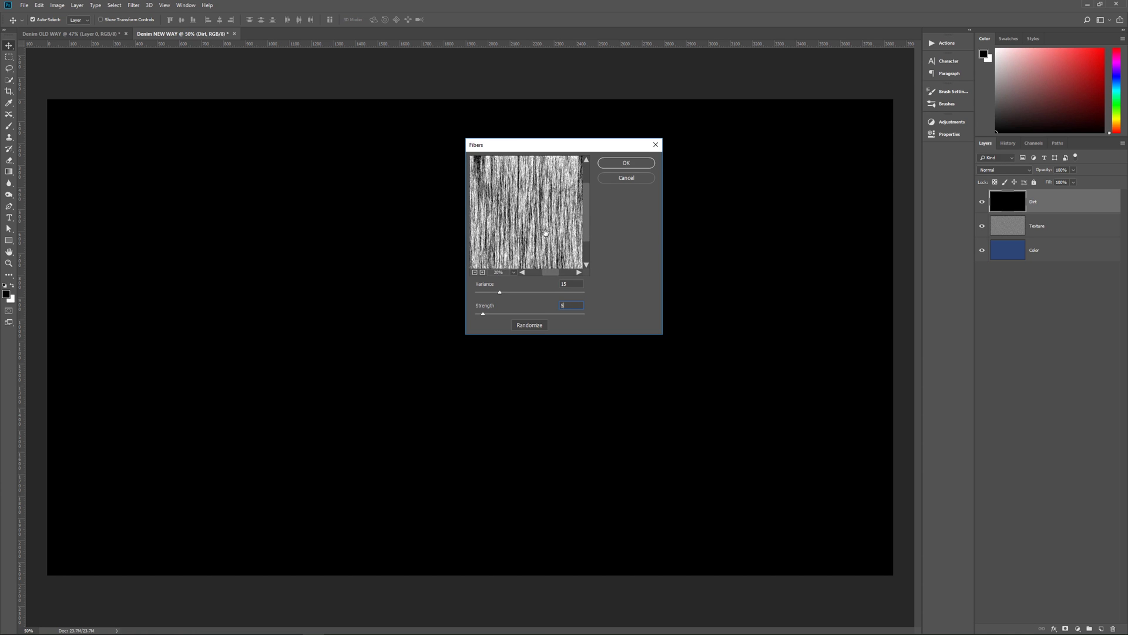
alt+click(535, 226)
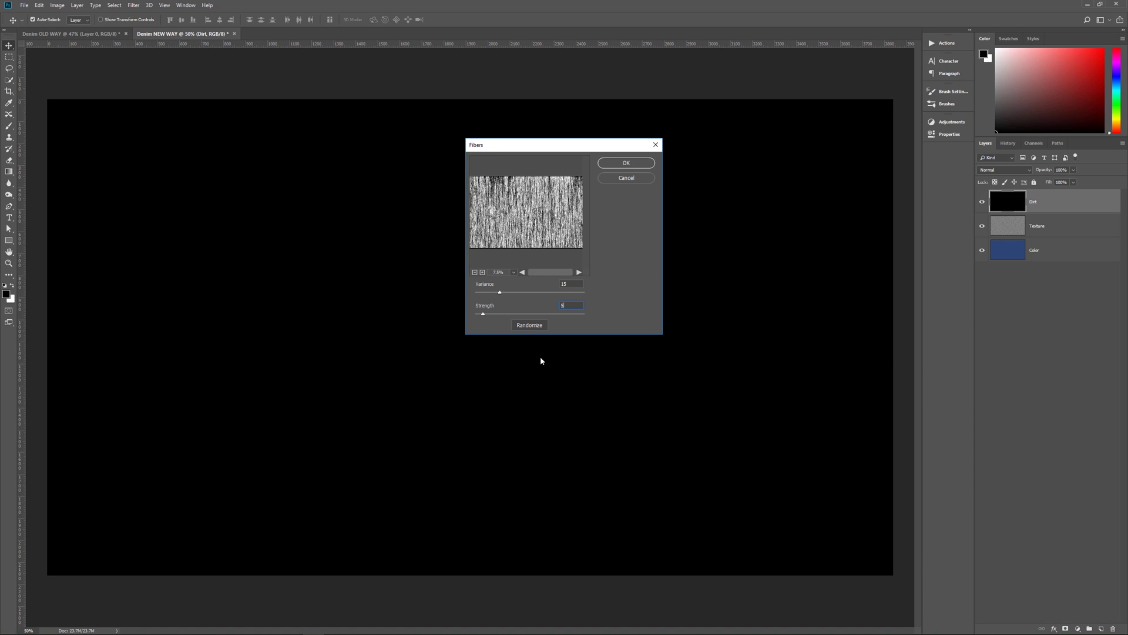
click(529, 325)
click(529, 325)
click(528, 325)
click(528, 325)
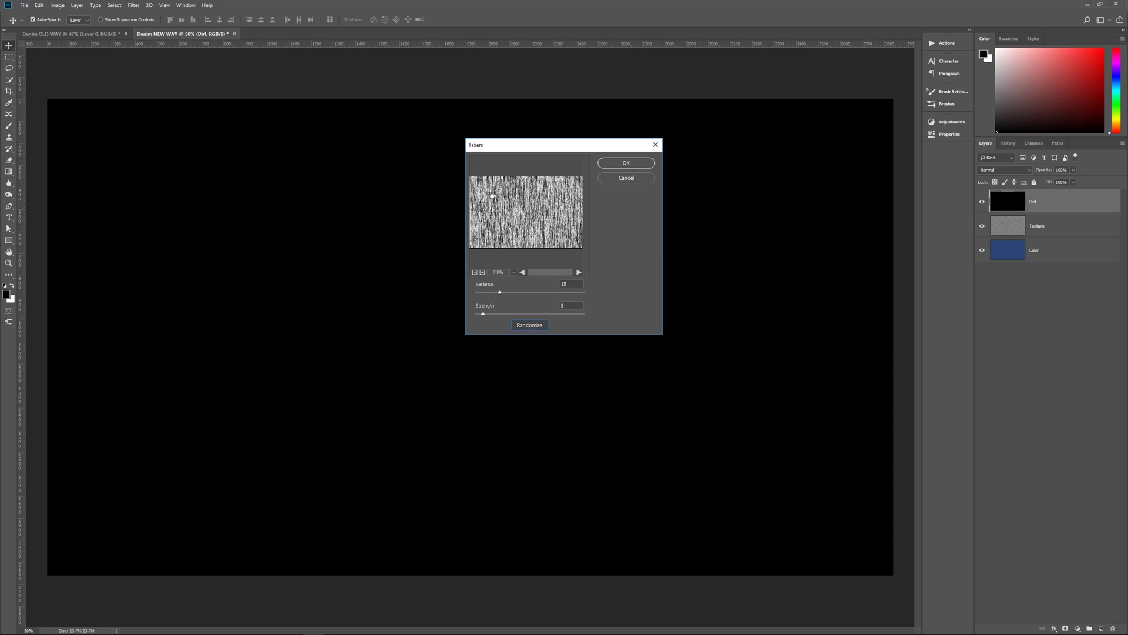
click(616, 165)
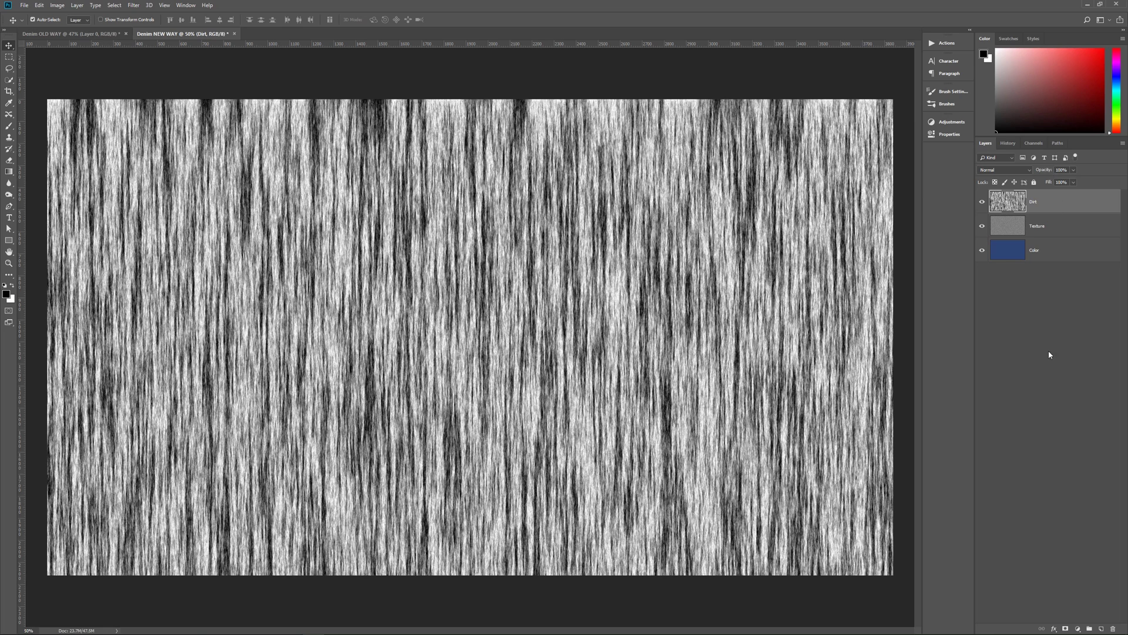
- In the Dirt layer's blending options, set the blend mode to Hard Light and the opacity to 12%
click(1054, 628)
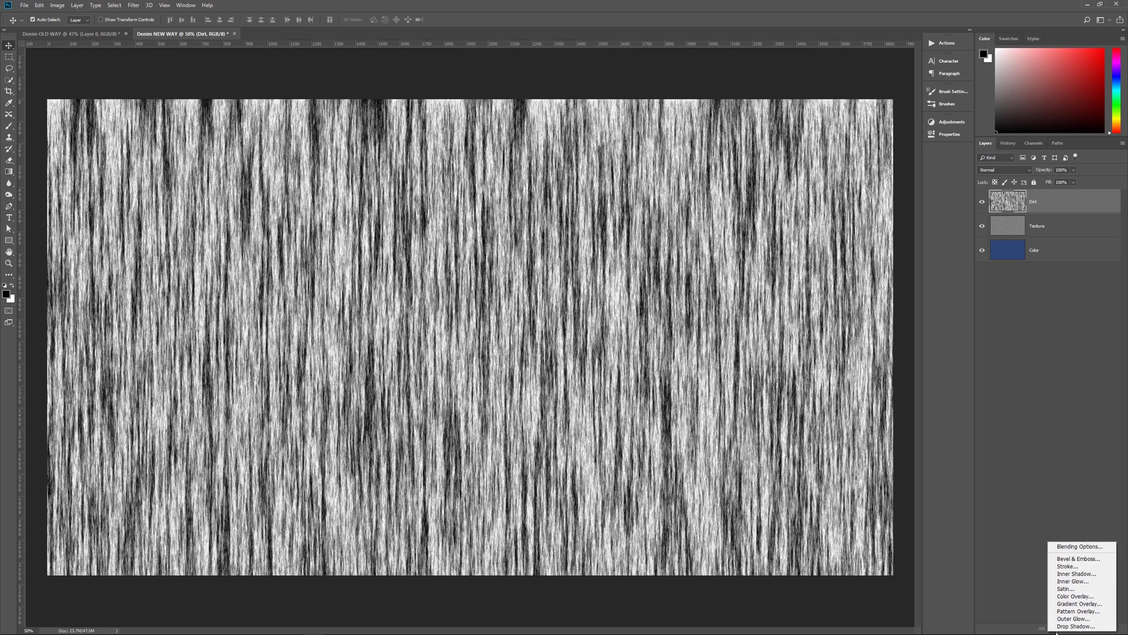
click(1080, 547)
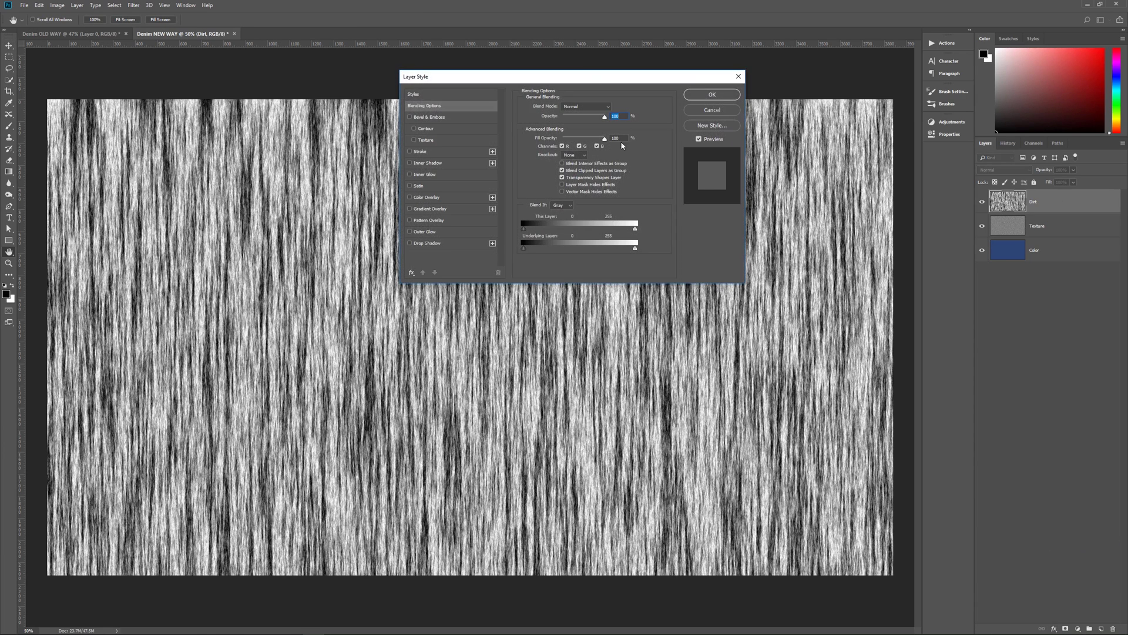
drag(591, 81, 627, 70)
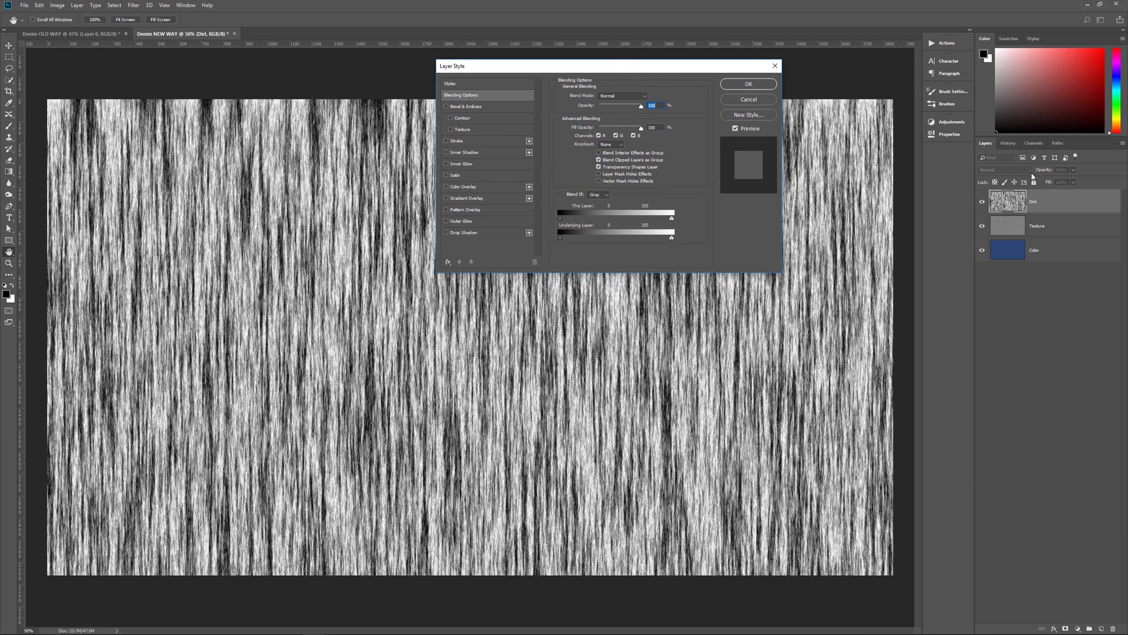
click(606, 97)
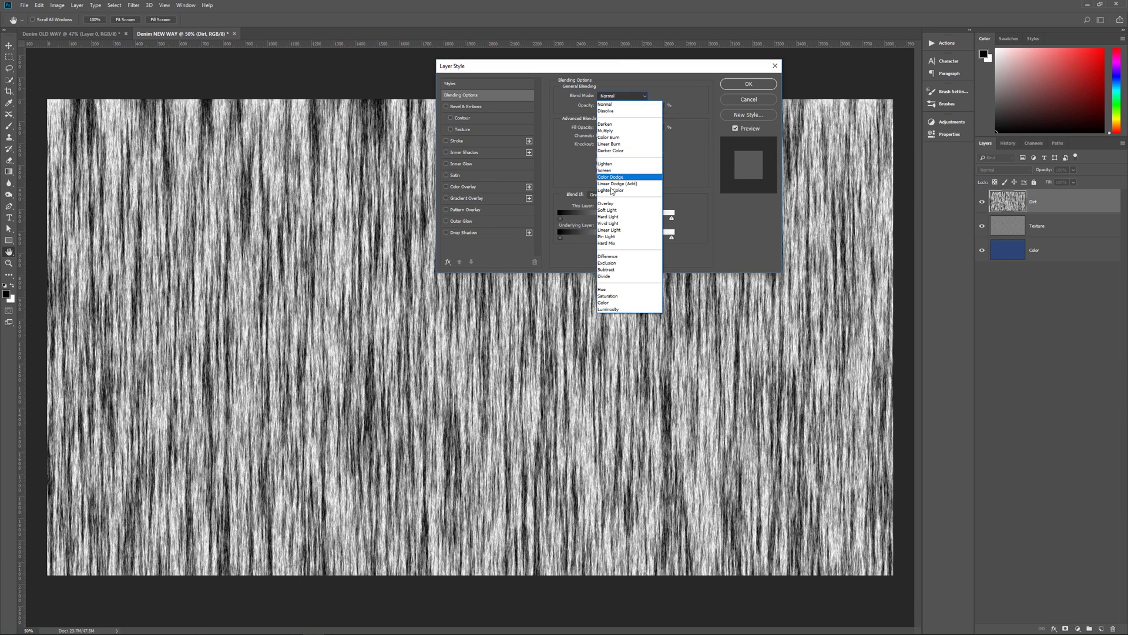
click(613, 216)
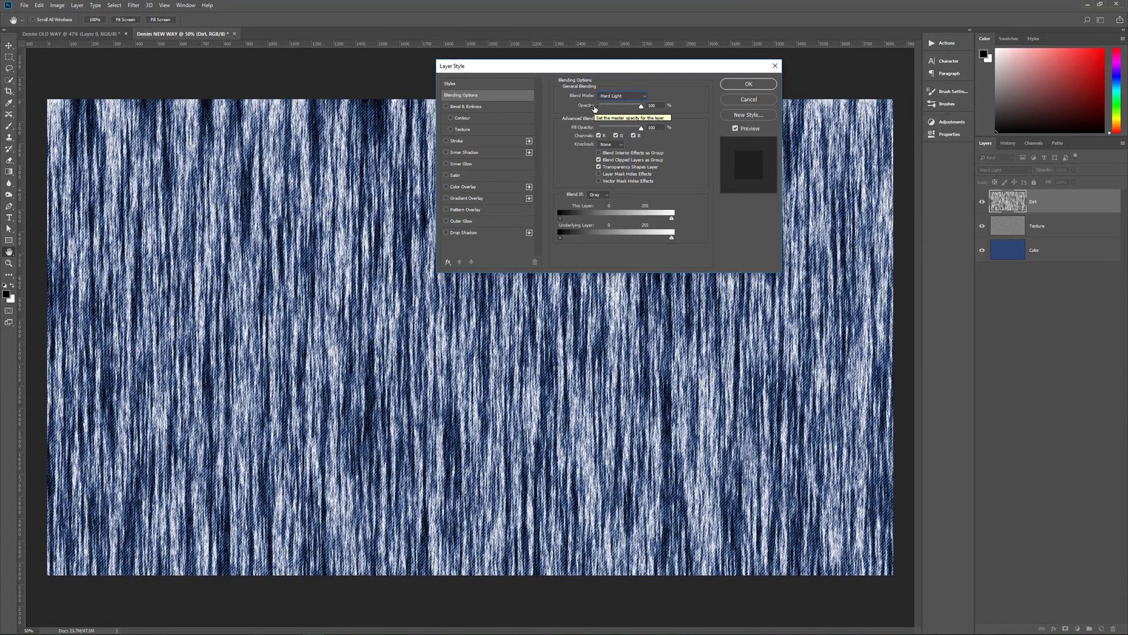
click(652, 106)
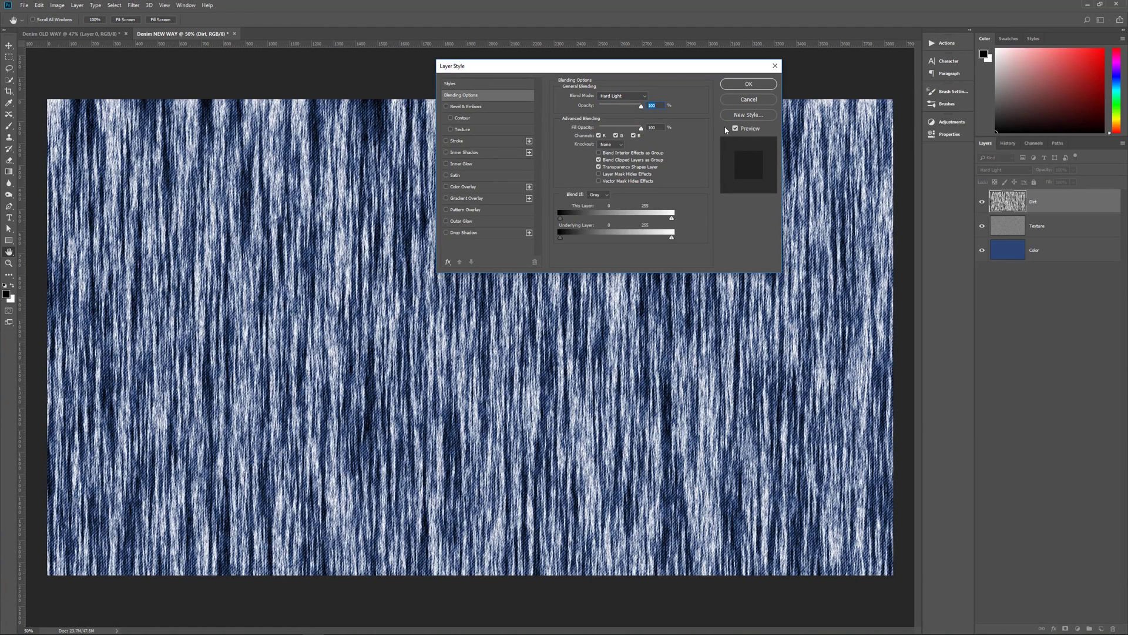
text(12)
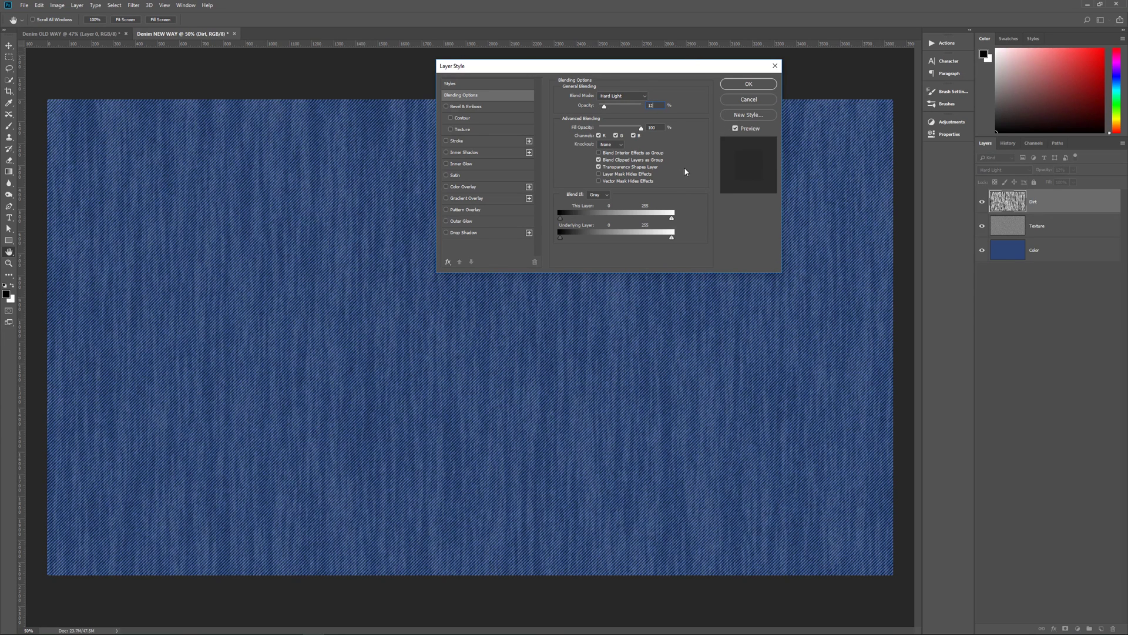
- Split the Underlying Layer highlight slider in Blend If so the Dirt layer fades between about 70 and 255
drag(619, 71, 660, 71)
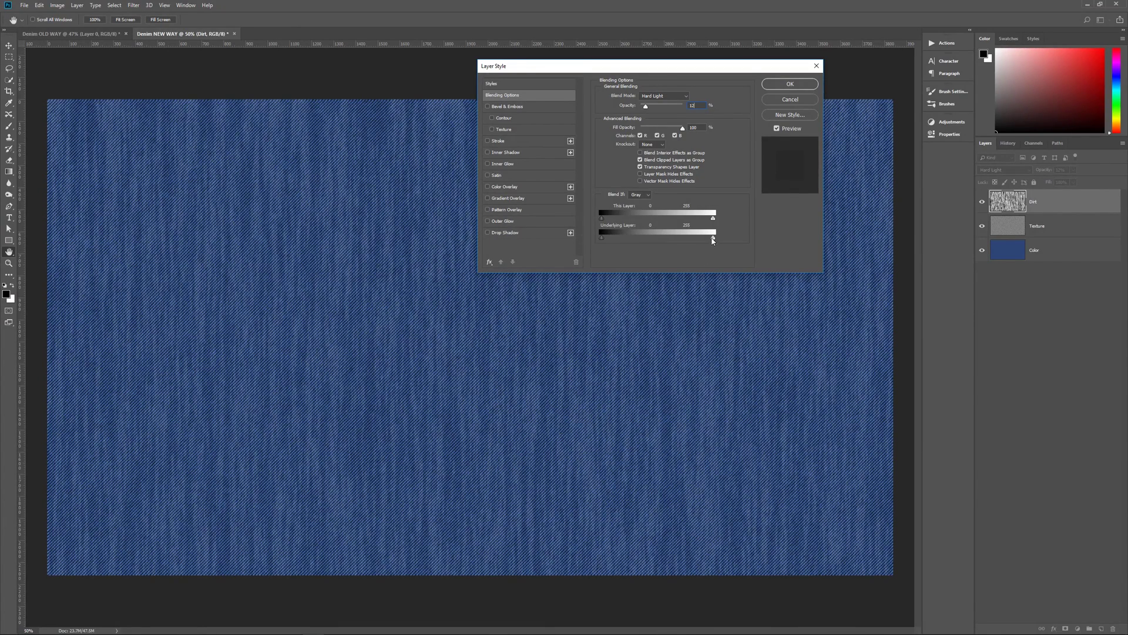
mouse_move(713, 238)
mouse_down()
mouse_move(608, 240)
mouse_move(736, 239)
mouse_up()
key(alt)
drag(714, 240, 713, 241)
drag(711, 238, 665, 243)
drag(630, 238, 676, 244)
drag(641, 243, 633, 243)
drag(633, 241, 716, 237)
- Split the Underlying Layer shadow slider to 0 and about 168, and apply the layer style to the Dirt layer
key(alt)
drag(604, 238, 608, 241)
drag(663, 243, 675, 243)
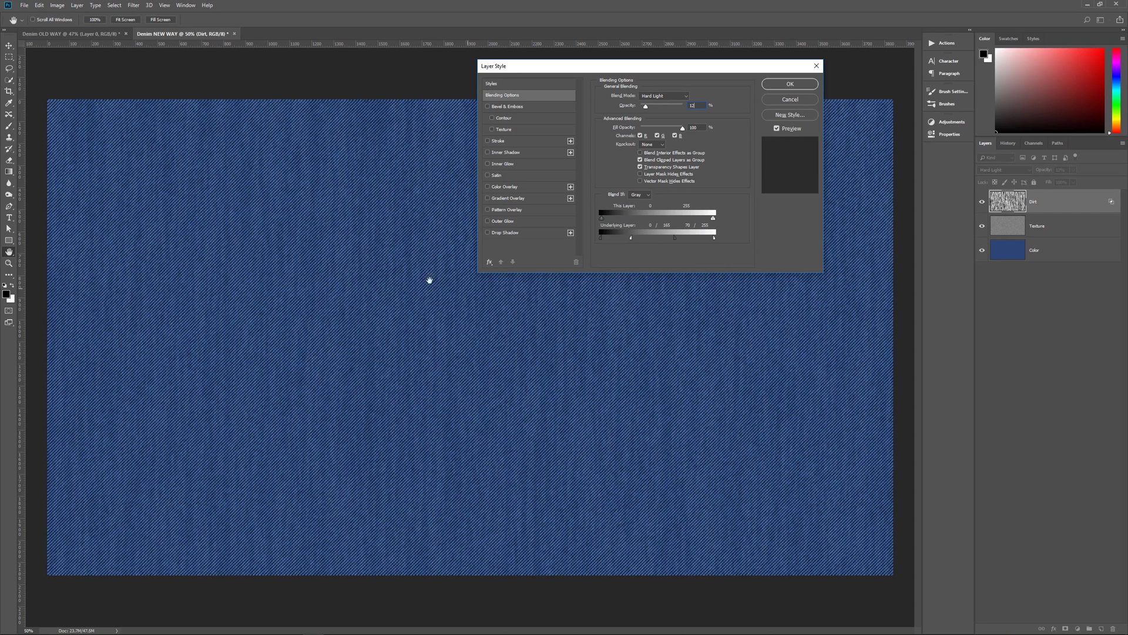
click(700, 256)
click(791, 84)
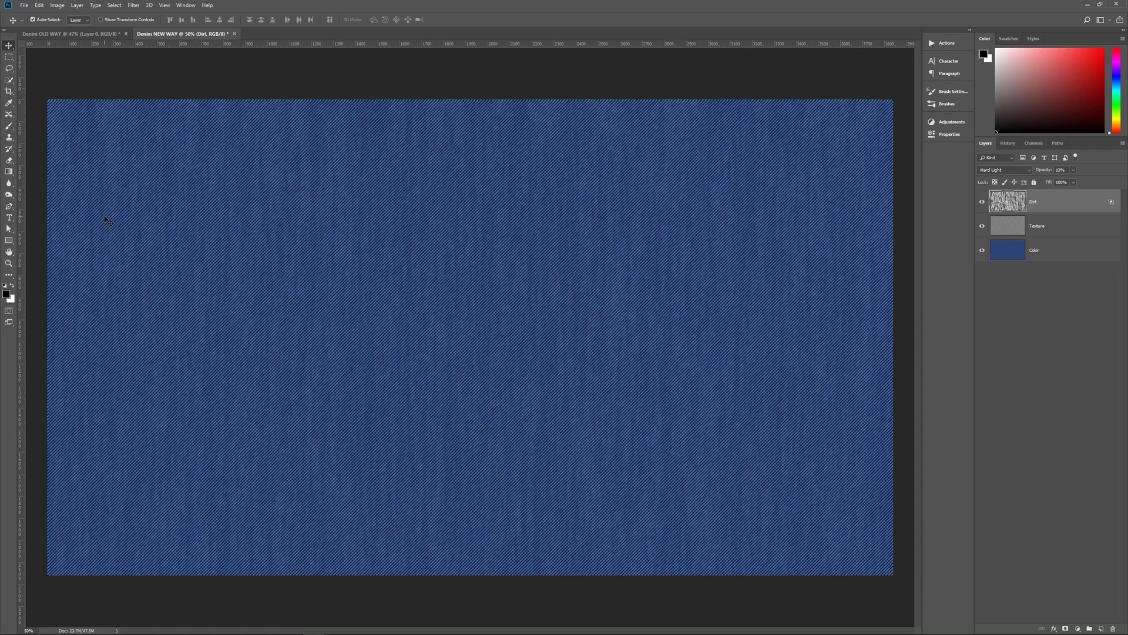
- Examine the finished denim at 100% and zoomed out, and compare it with the Denim OLD WAY document
double_click(9, 262)
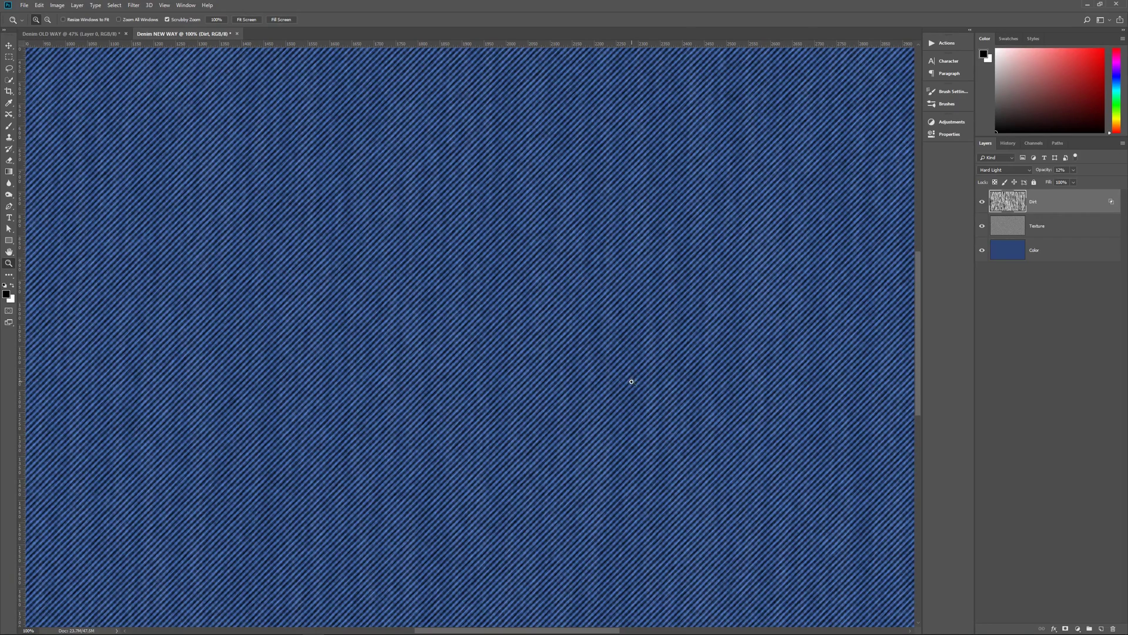
scroll(631, 374, down, 6)
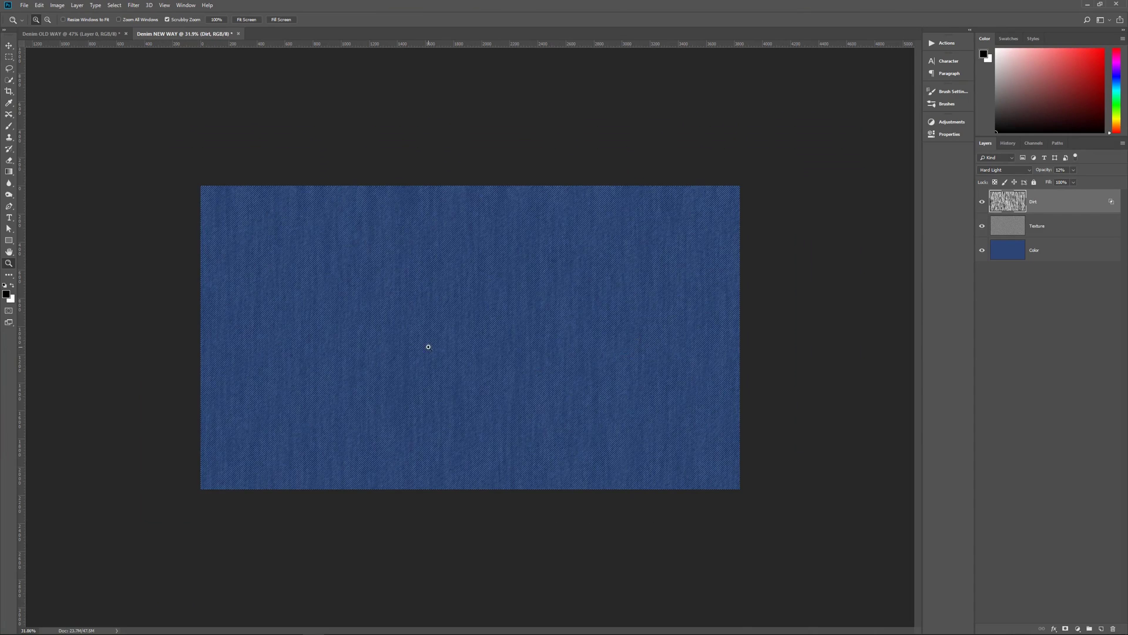
click(73, 34)
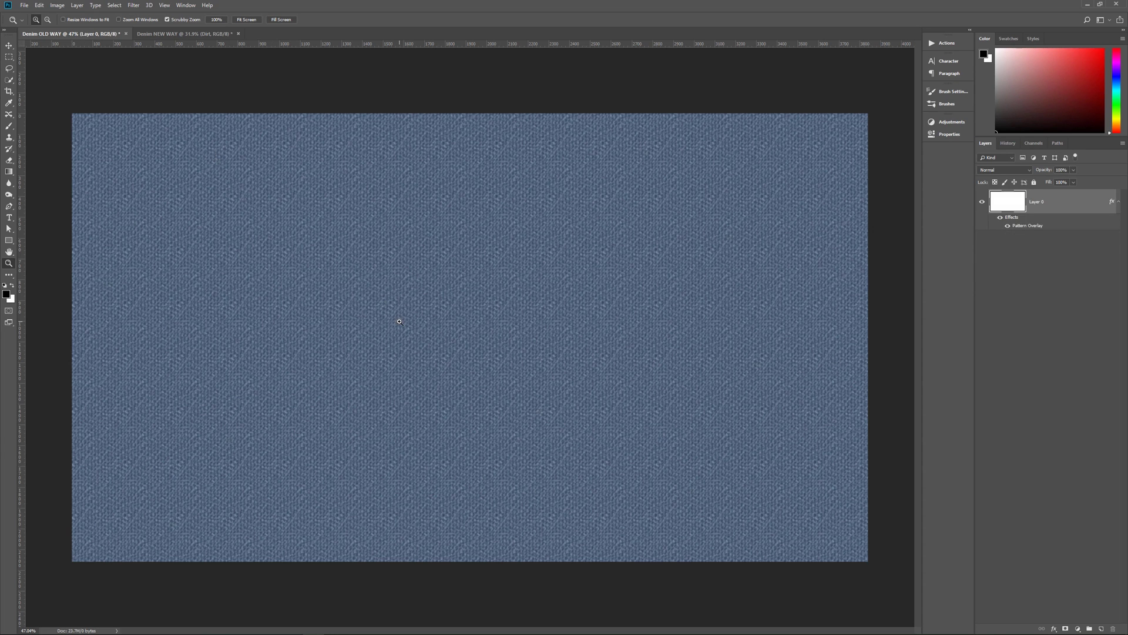
scroll(399, 322, down, 2)
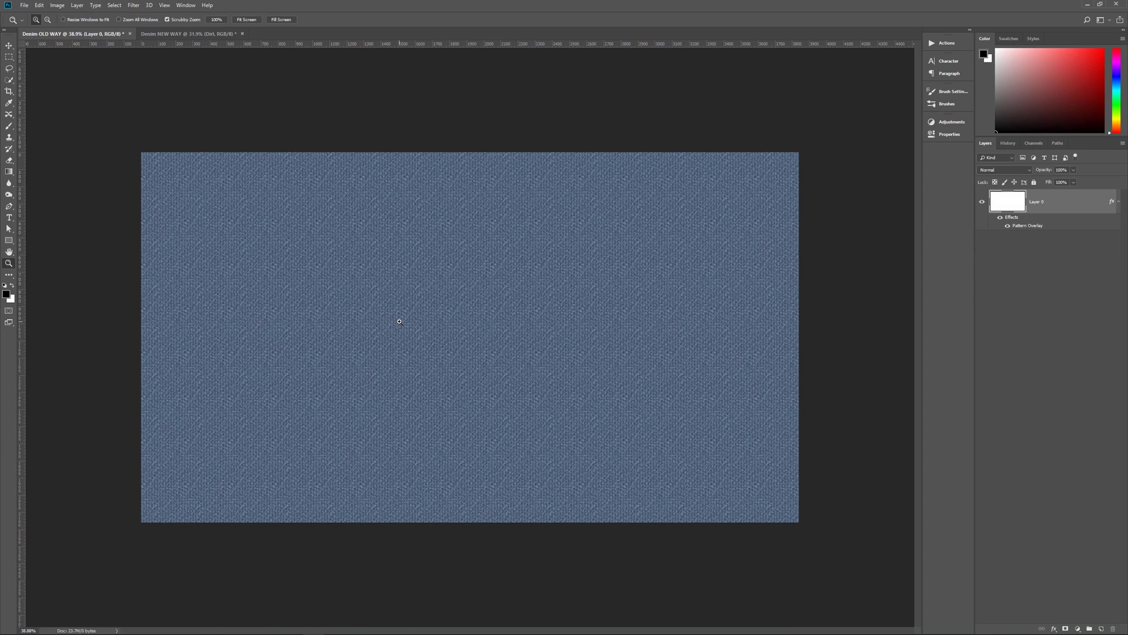
click(214, 34)
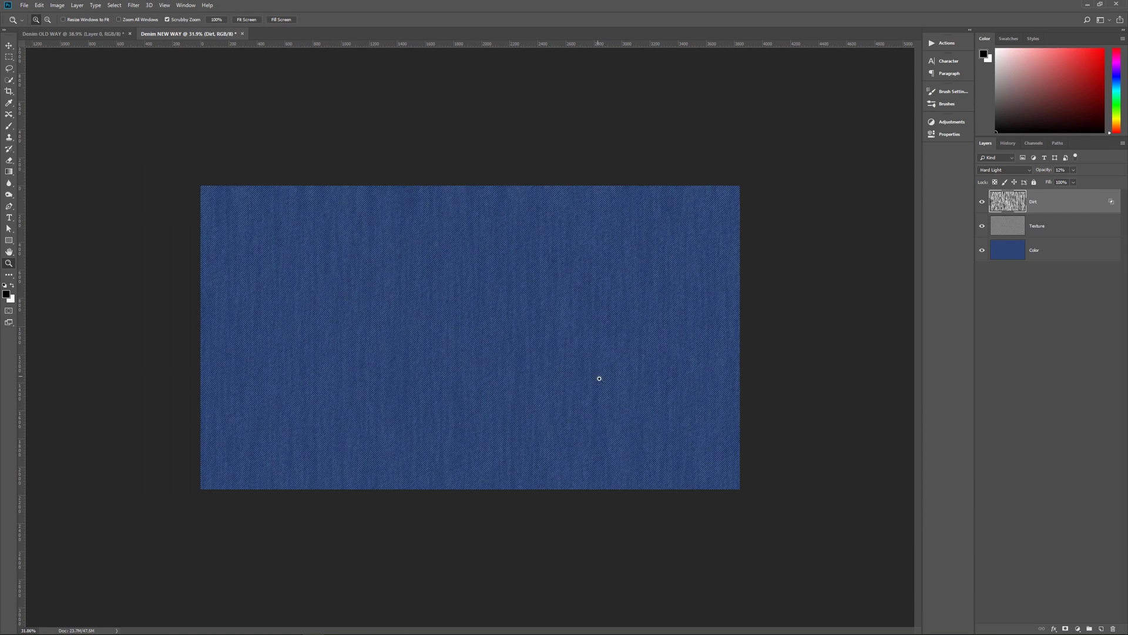